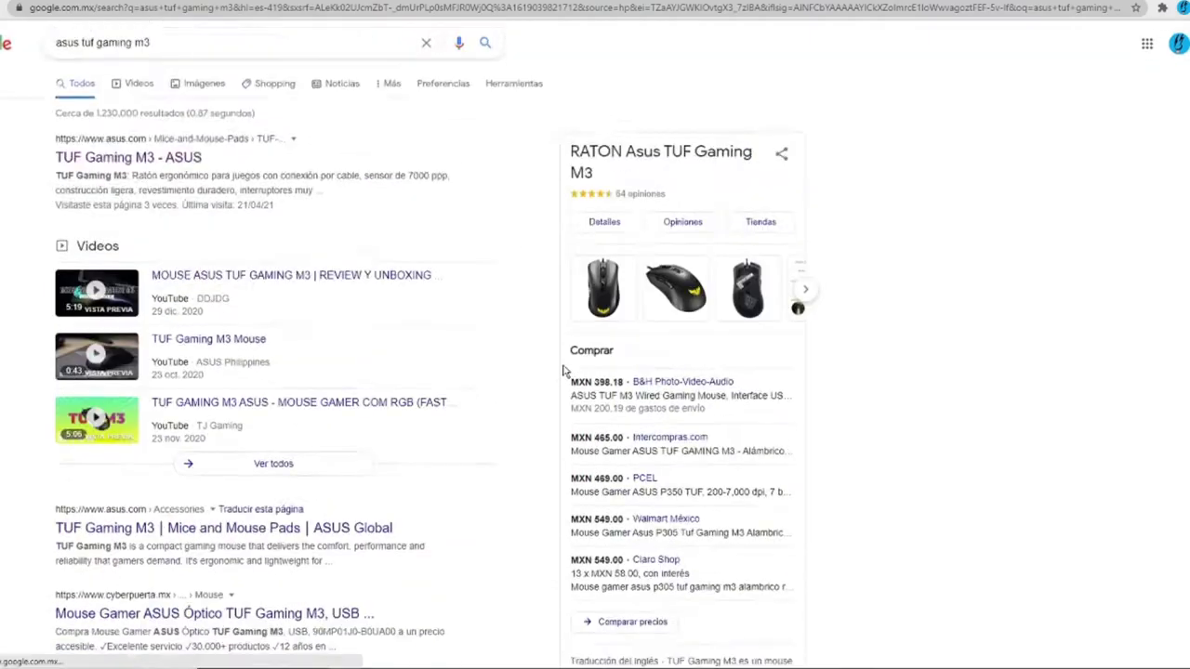
# - Open the ASUS TUF Gaming M3 product page from the search results and follow its Armoury II download link
pyautogui.click(84, 162)
pyautogui.scroll(-20, 1180, 583)
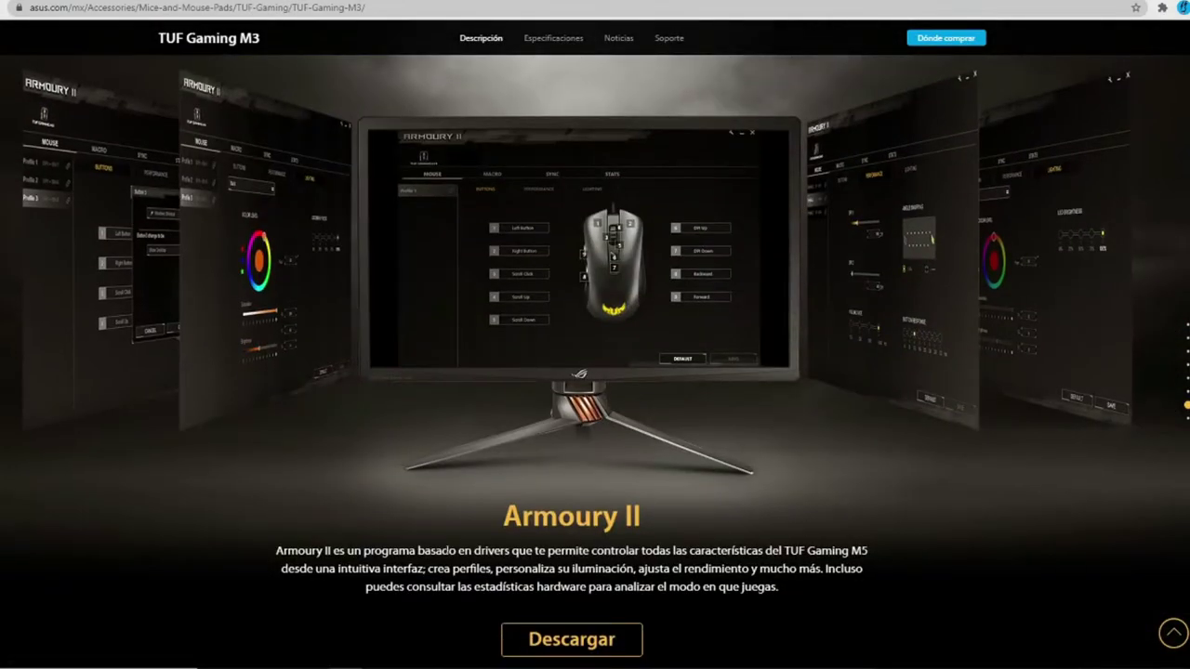
pyautogui.moveTo(275, 558); pyautogui.dragTo(765, 612)
pyautogui.click(765, 613)
pyautogui.scroll(-1, 981, 606)
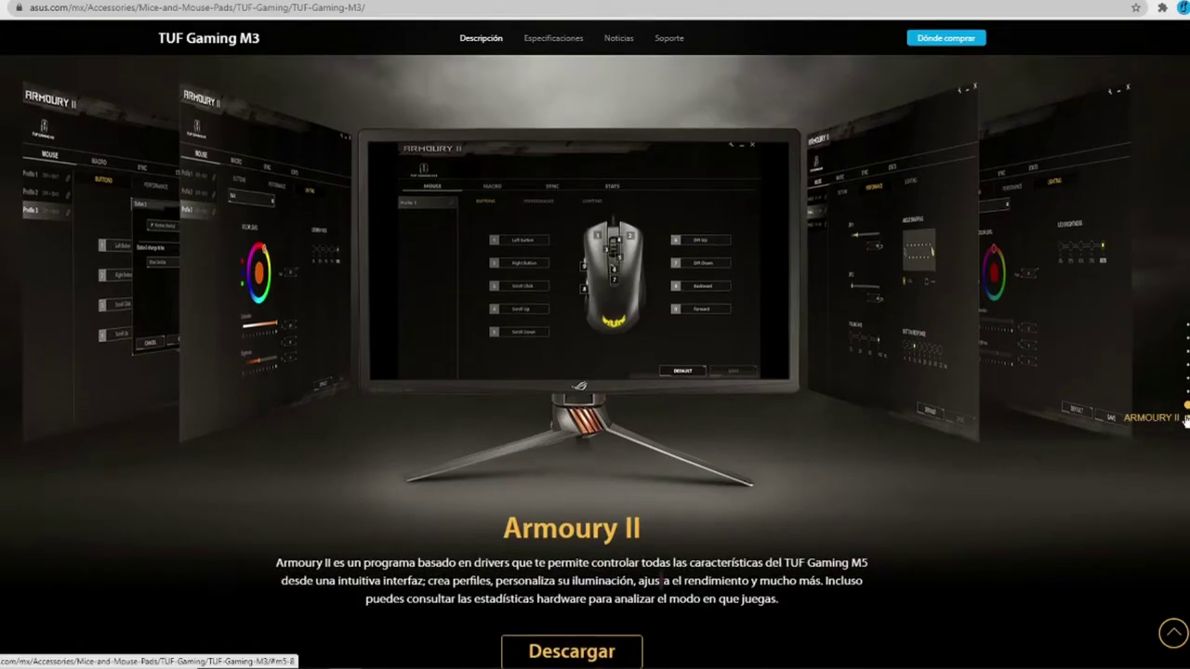
pyautogui.click(571, 596)
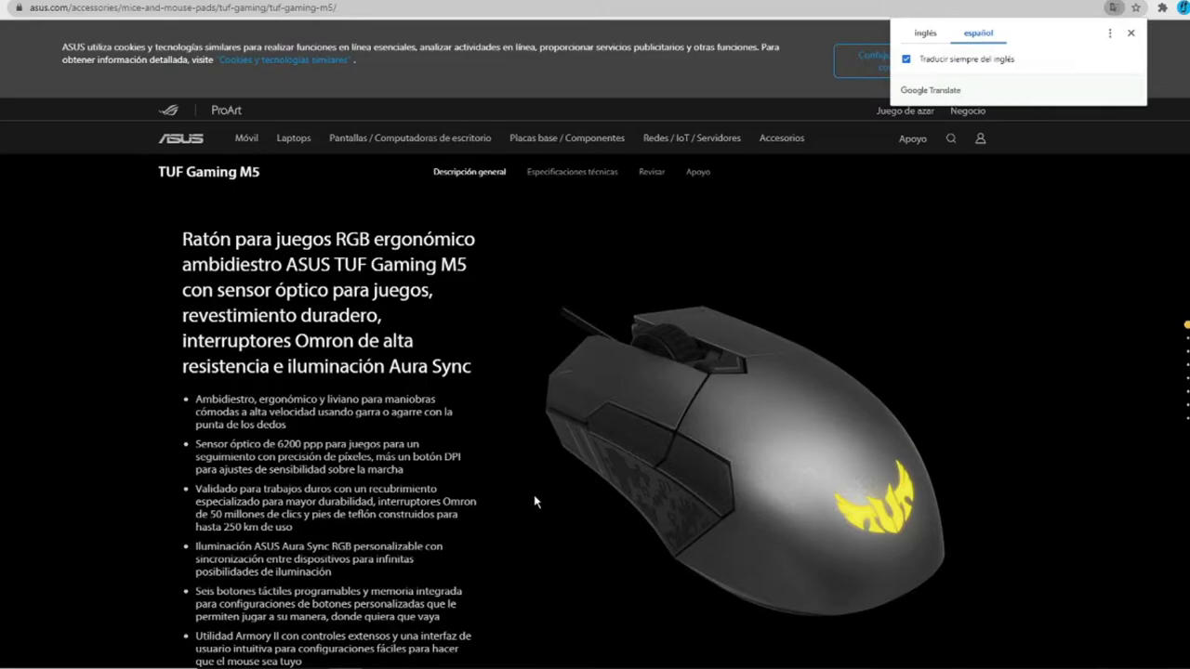
# - Open the TUF Gaming M5 support page and show its drivers and utilities section
pyautogui.scroll(-20, 534, 502)
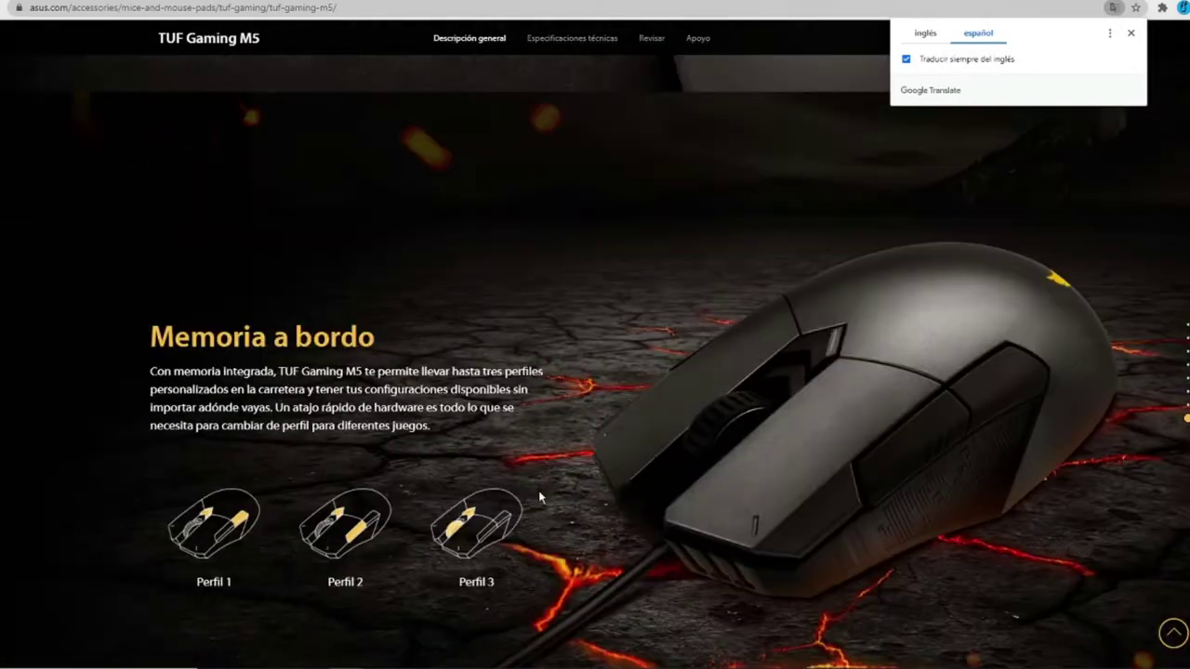
pyautogui.scroll(-10, 540, 497)
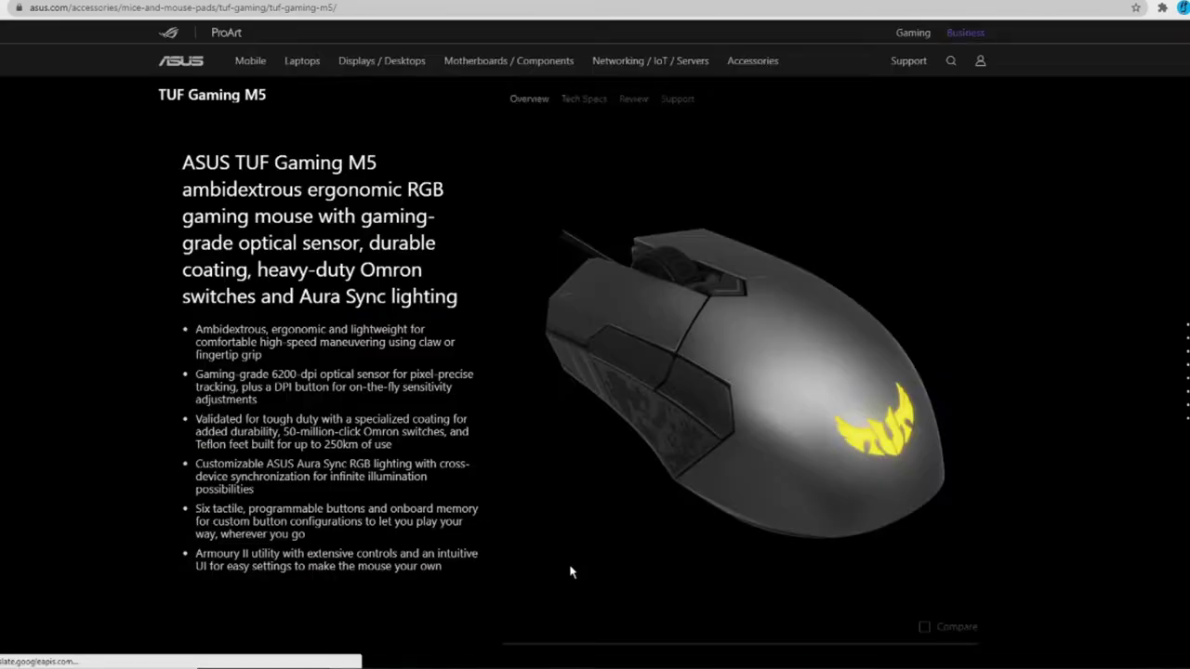
pyautogui.click(704, 100)
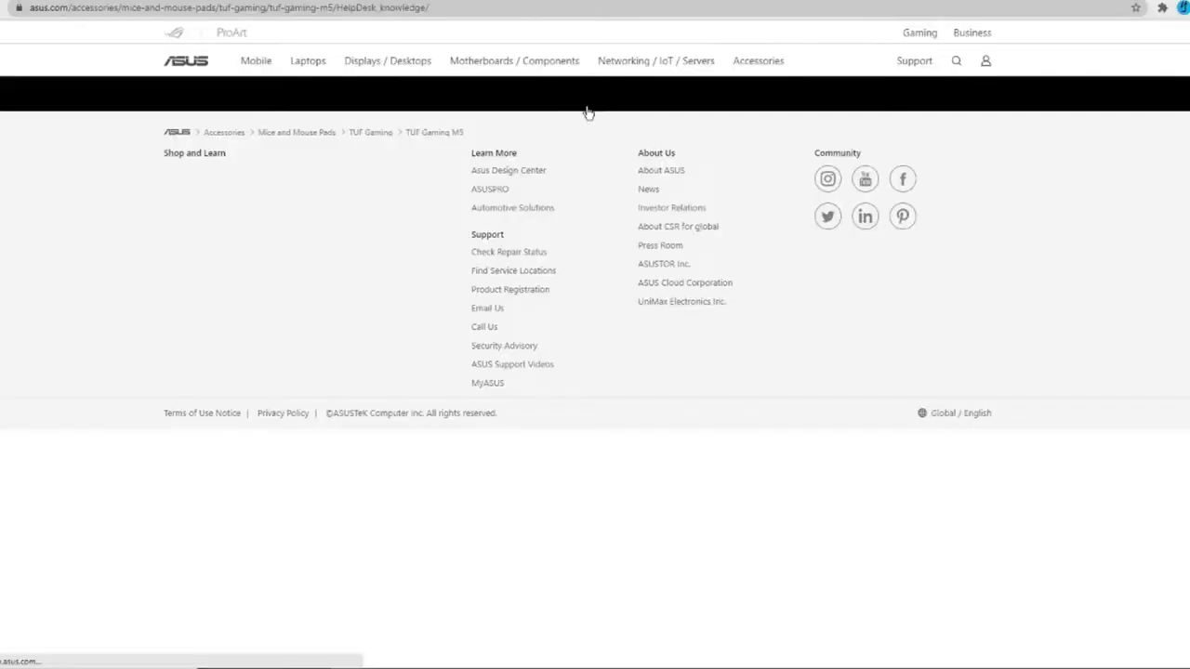
pyautogui.scroll(-2, 481, 260)
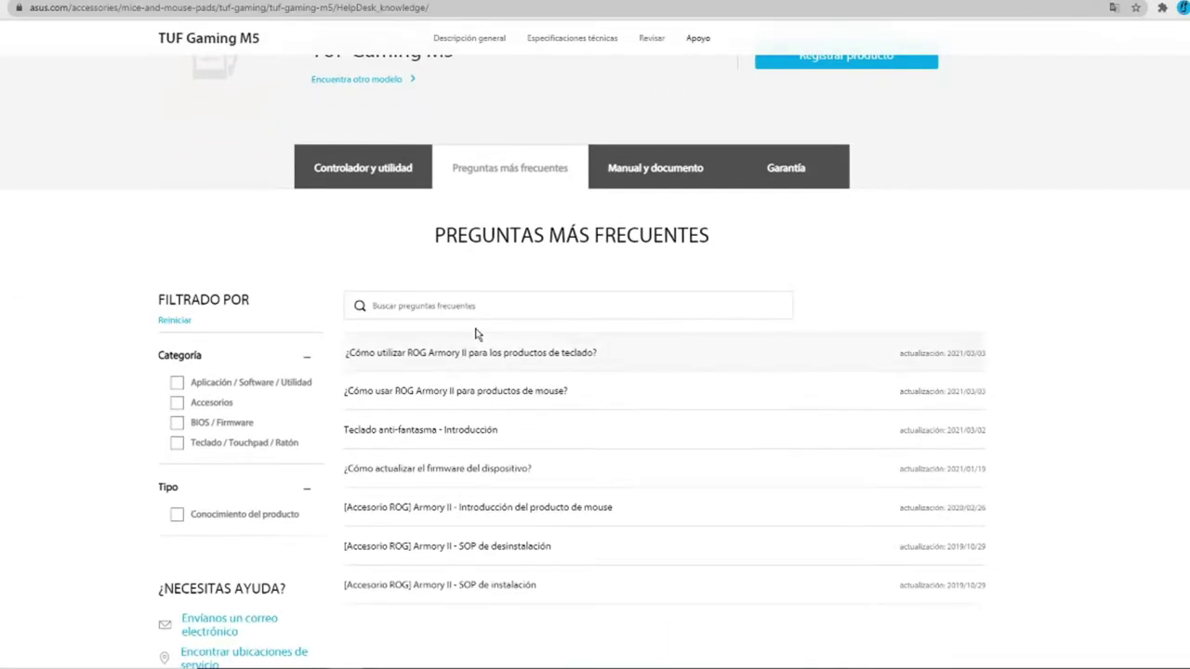
pyautogui.click(390, 176)
# - Select 64-bit Windows 10 as the operating system and expand all the available utility downloads
pyautogui.scroll(-2, 557, 242)
pyautogui.scroll(1, 610, 175)
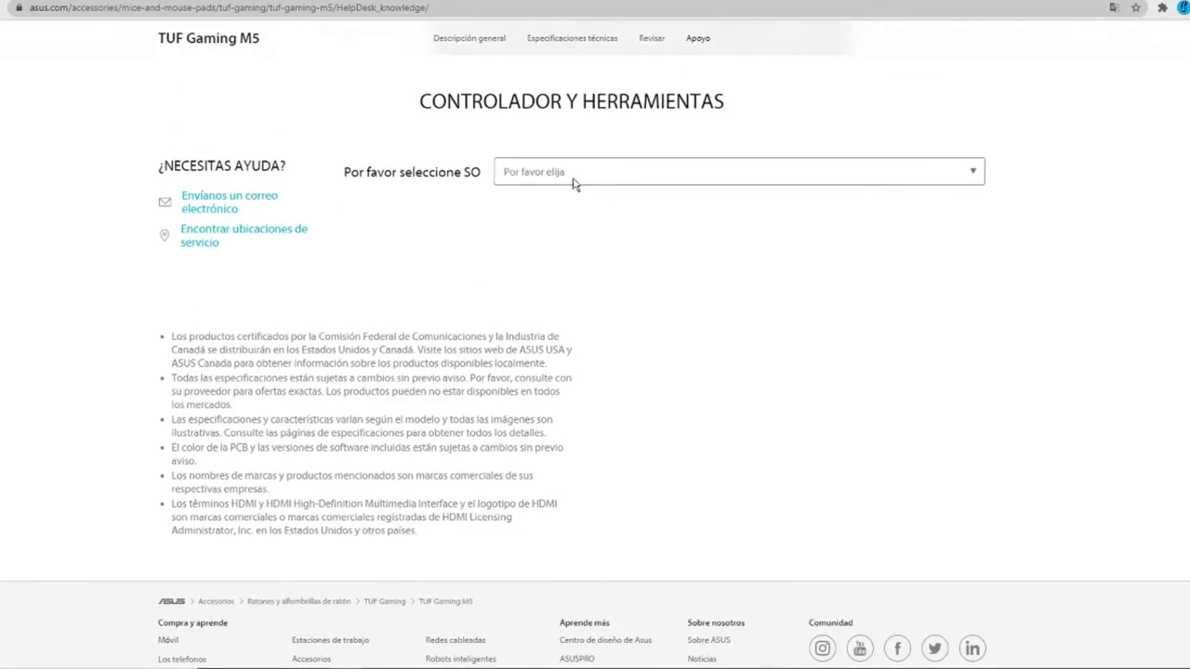
pyautogui.click(574, 173)
pyautogui.click(564, 208)
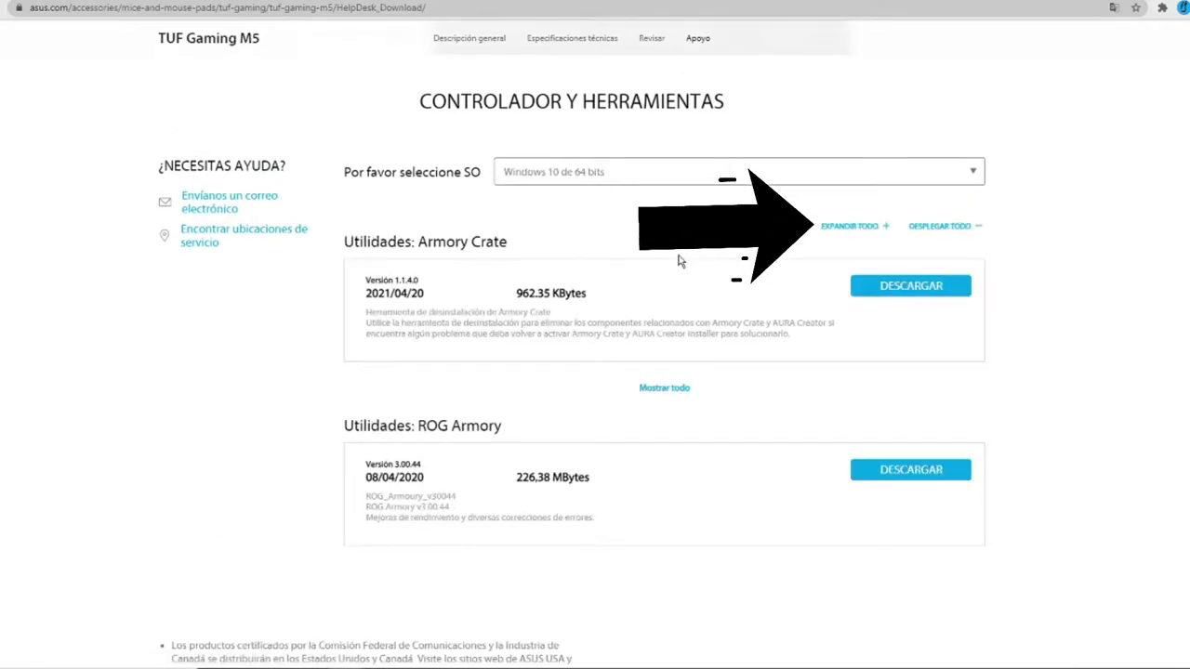
pyautogui.click(874, 229)
# - Review the Armoury Crate utility descriptions and download the Armoury Crate & AURA Creator installer, version 3.0.11.0
pyautogui.scroll(-1, 869, 288)
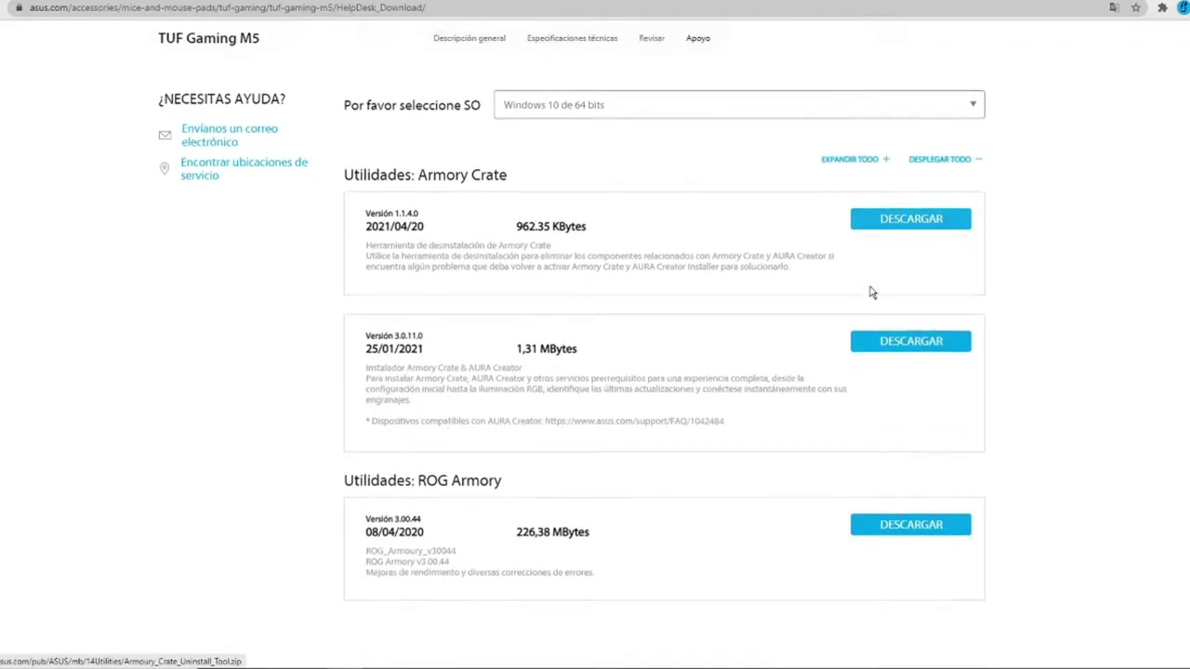
pyautogui.scroll(-1, 874, 293)
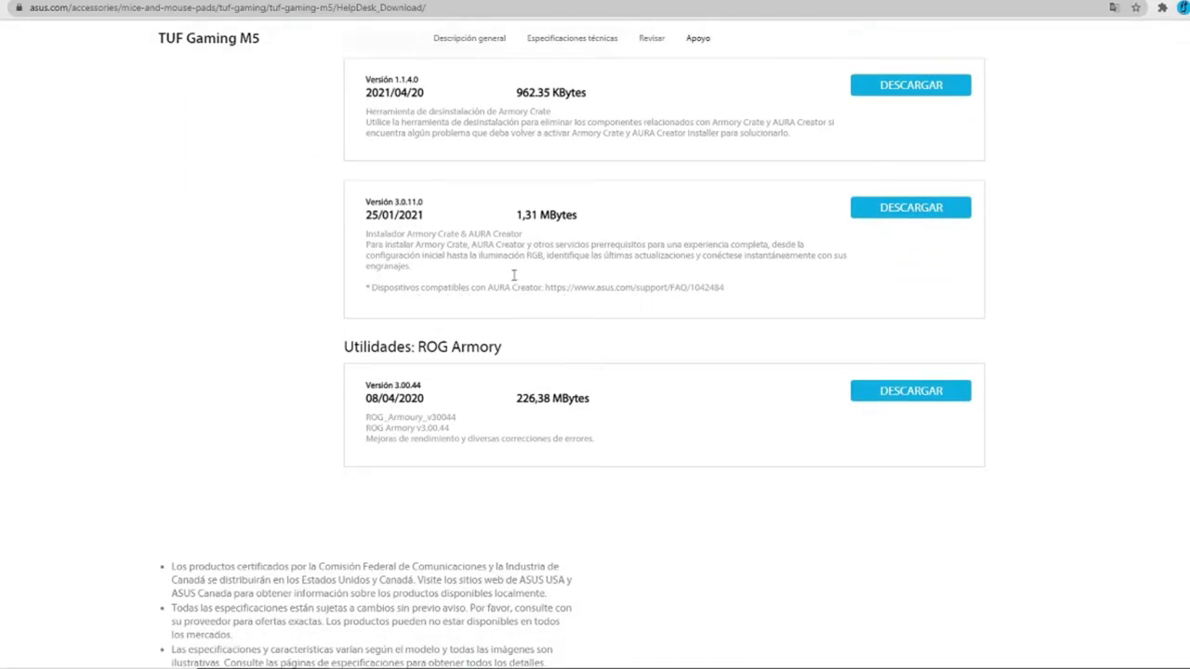
pyautogui.scroll(1, 464, 248)
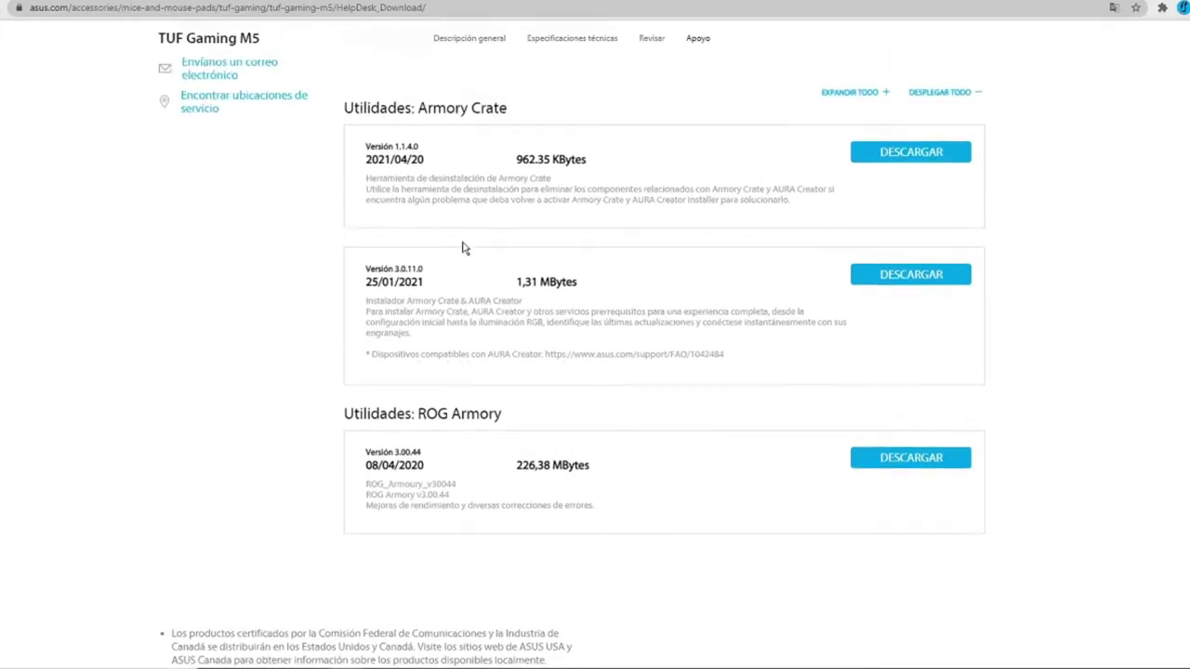
pyautogui.tripleClick(367, 184)
pyautogui.click(394, 190)
pyautogui.moveTo(484, 182); pyautogui.dragTo(369, 177)
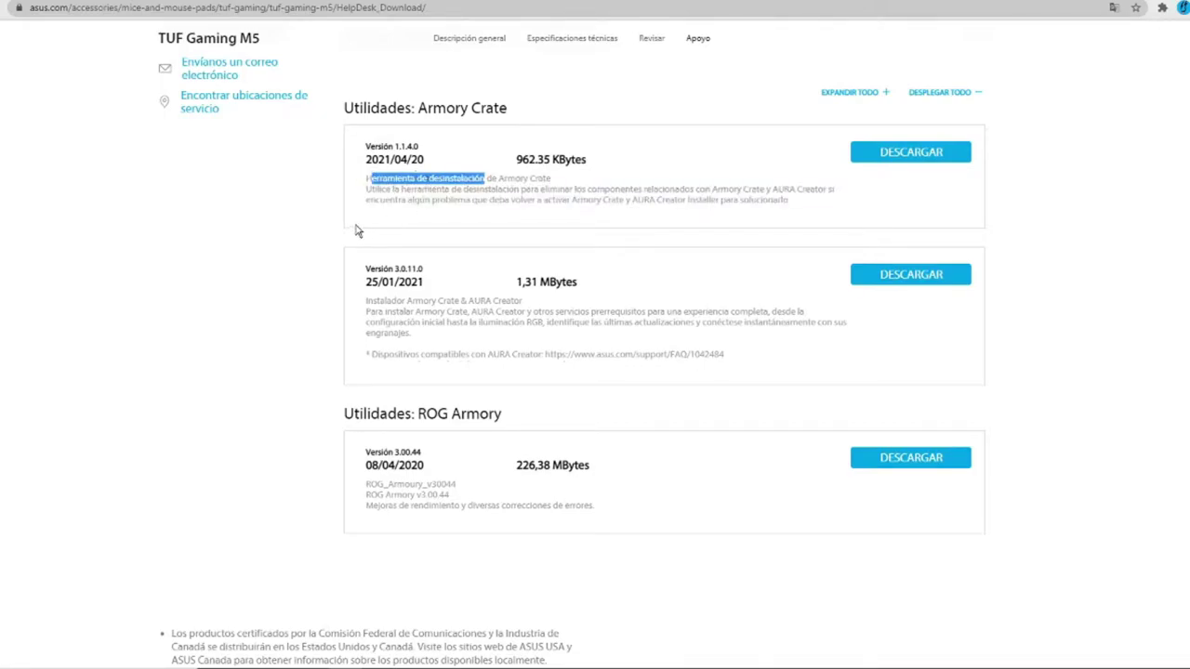
pyautogui.click(424, 282)
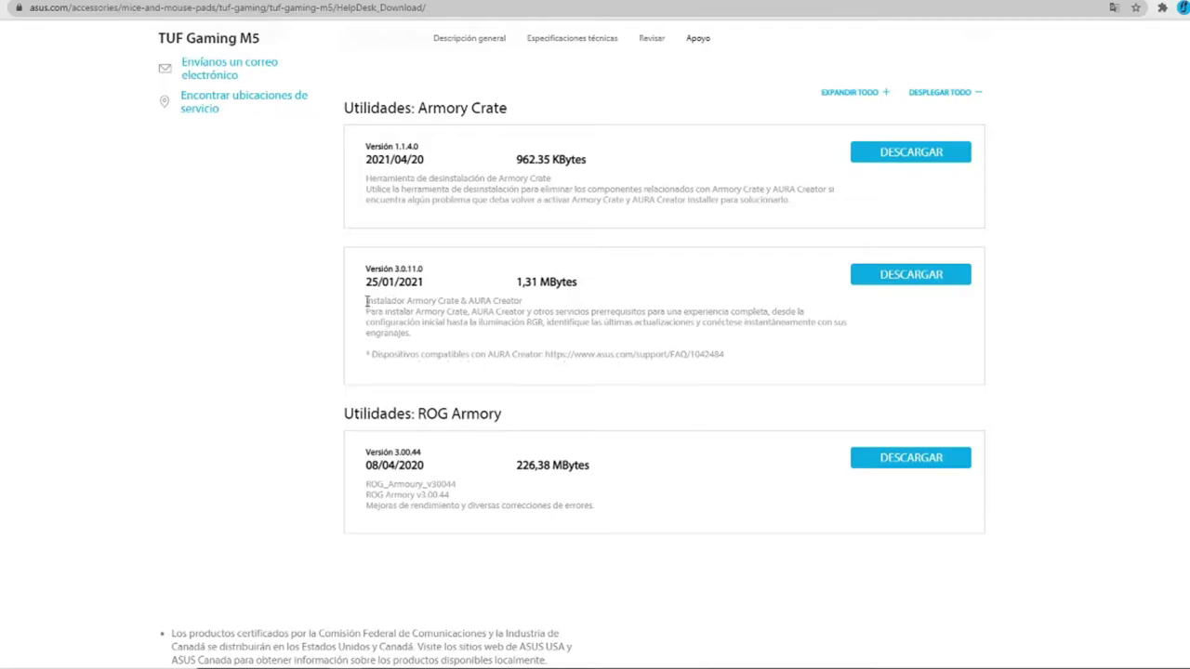
pyautogui.moveTo(367, 302); pyautogui.dragTo(526, 309)
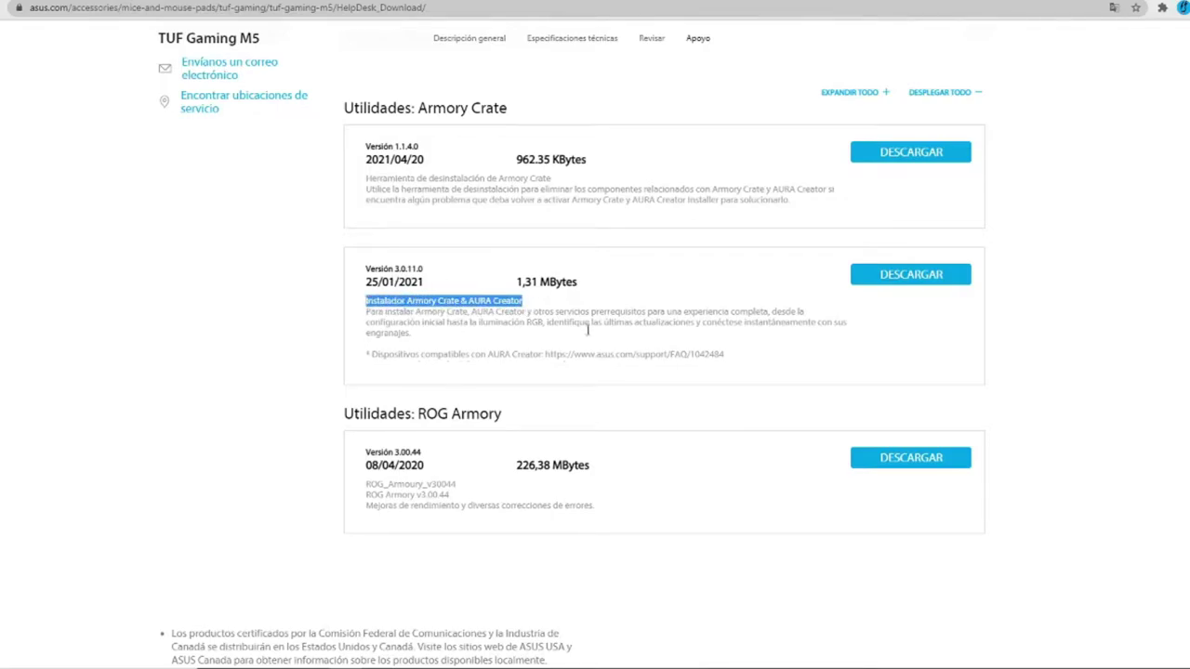
pyautogui.click(906, 276)
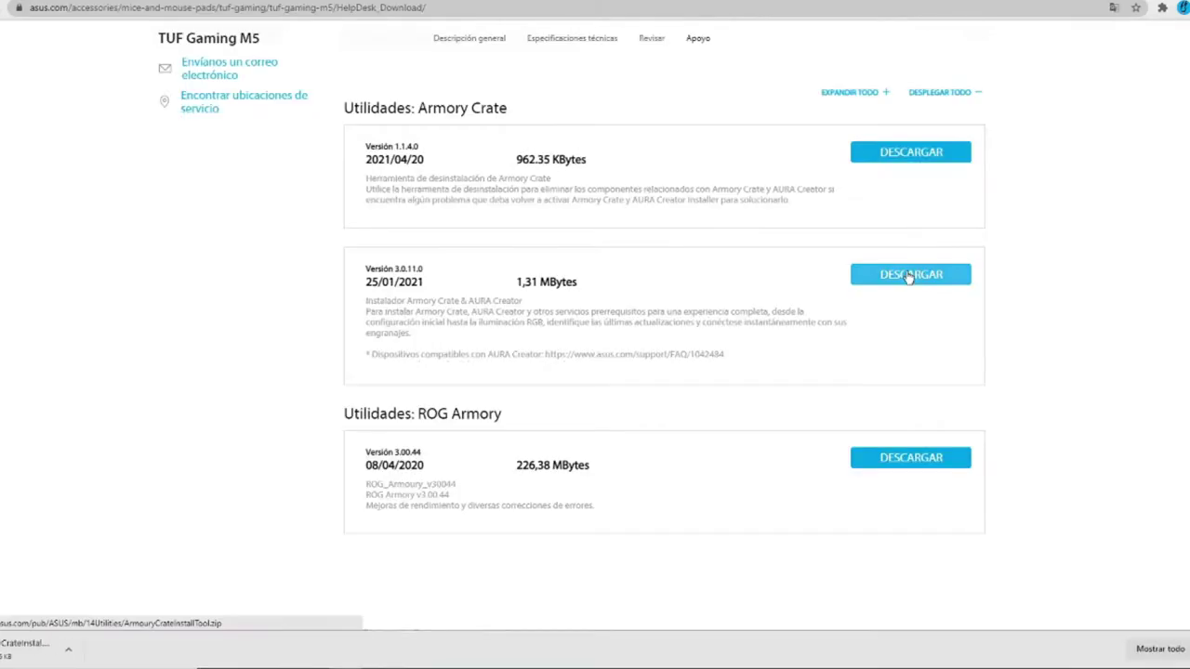
# - Open the downloaded ArmouryCrateInstallTool.zip in WinRAR and extract it to the HDD- Disco duro (D:) drive
pyautogui.click(57, 658)
pyautogui.click(504, 233)
pyautogui.click(594, 350)
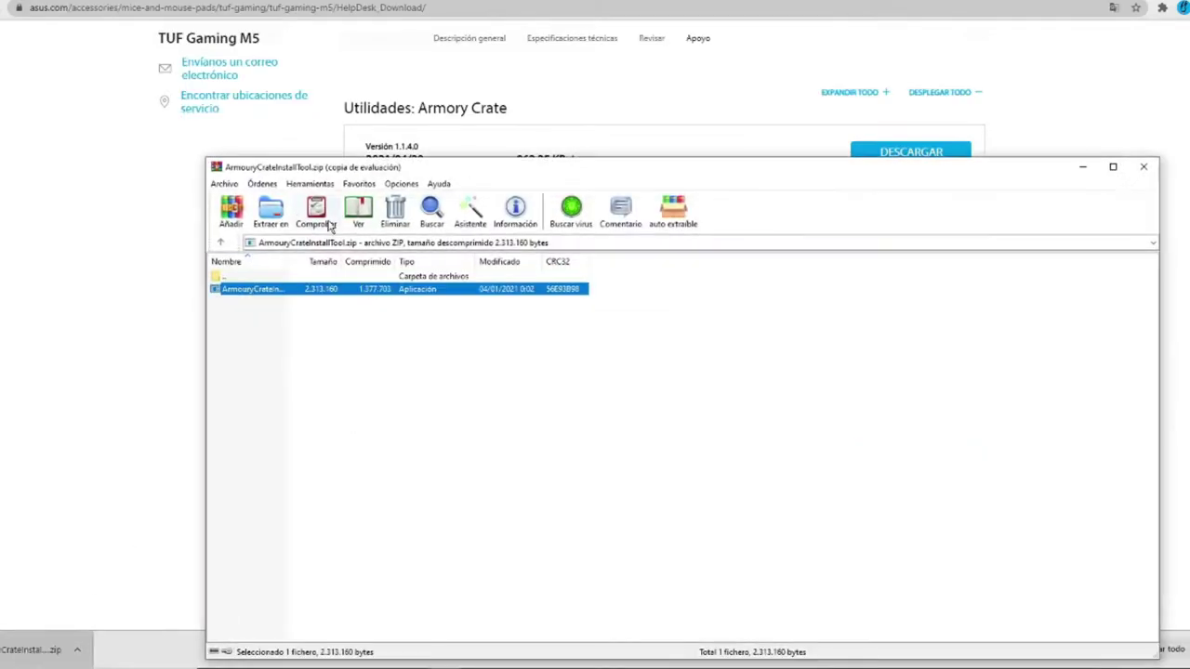
pyautogui.click(270, 212)
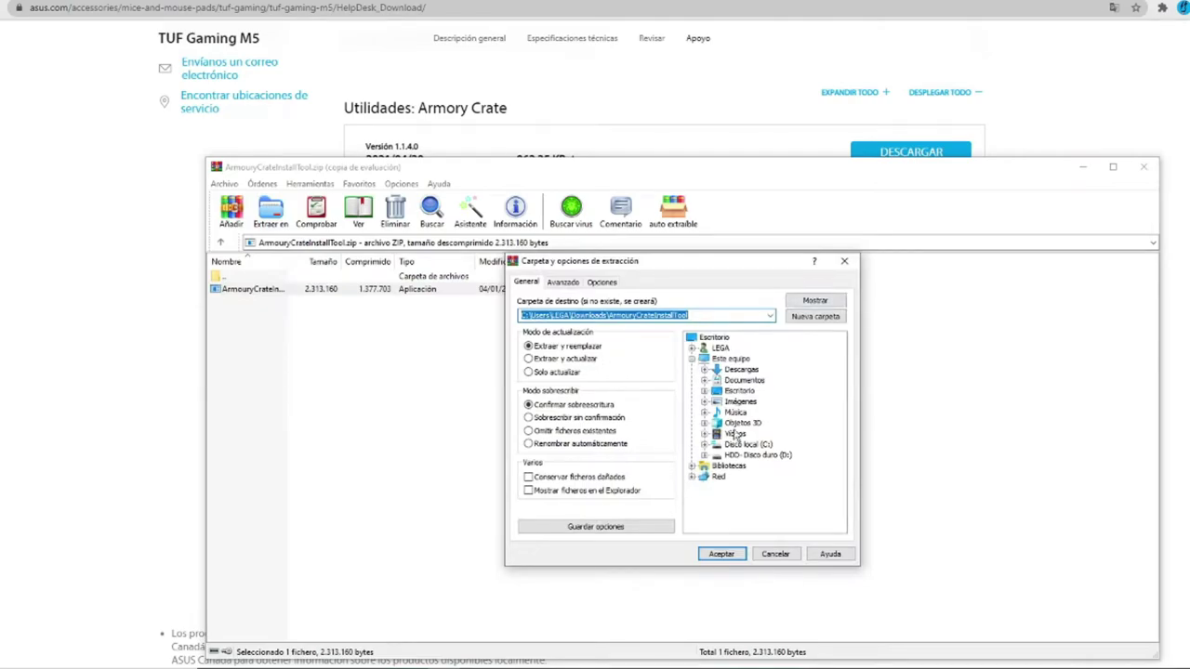
pyautogui.click(757, 455)
pyautogui.click(721, 553)
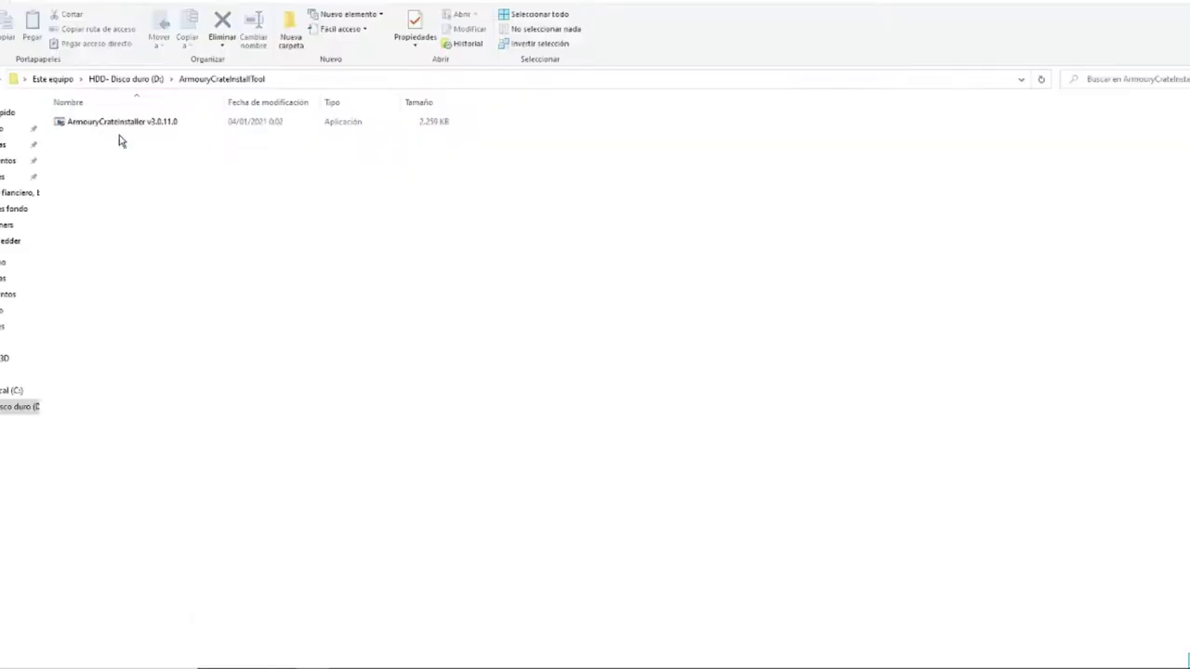
# - Run ArmouryCrateInstaller v3.0.11.0 with the option for both Armoury Crate and AURA Creator, and launch Armoury Crate once installed
pyautogui.doubleClick(121, 124)
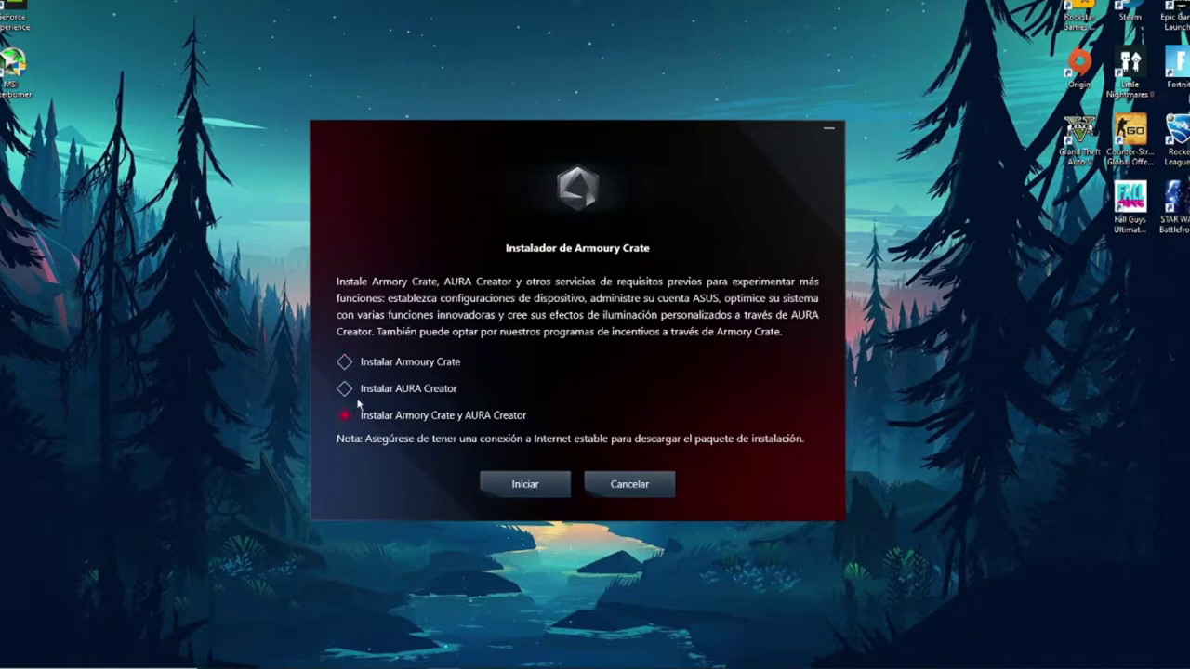
pyautogui.click(523, 482)
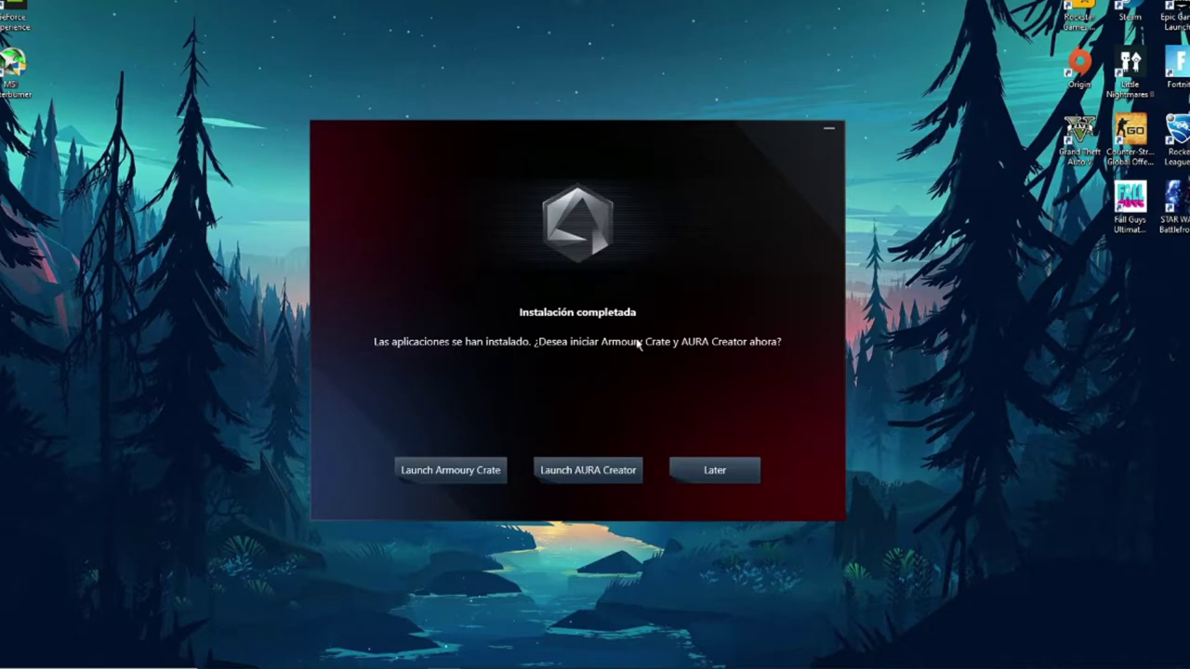
pyautogui.click(487, 472)
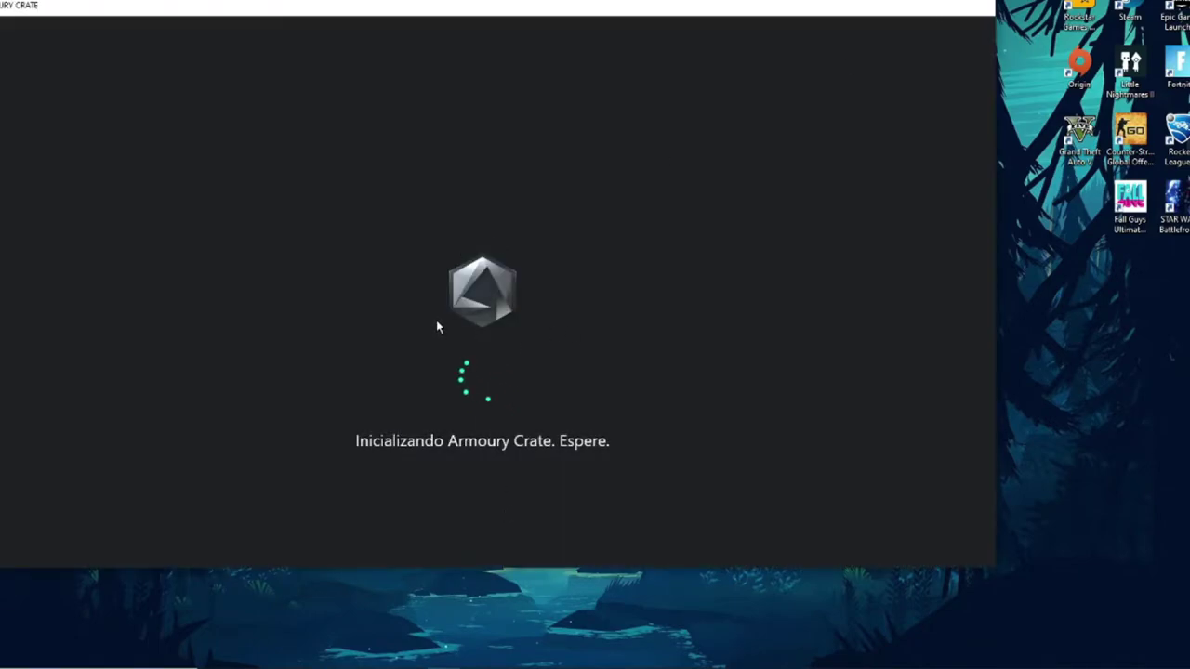
# - Accept the Armoury Crate privacy policy and the end-user license agreement
pyautogui.scroll(-3, 435, 318)
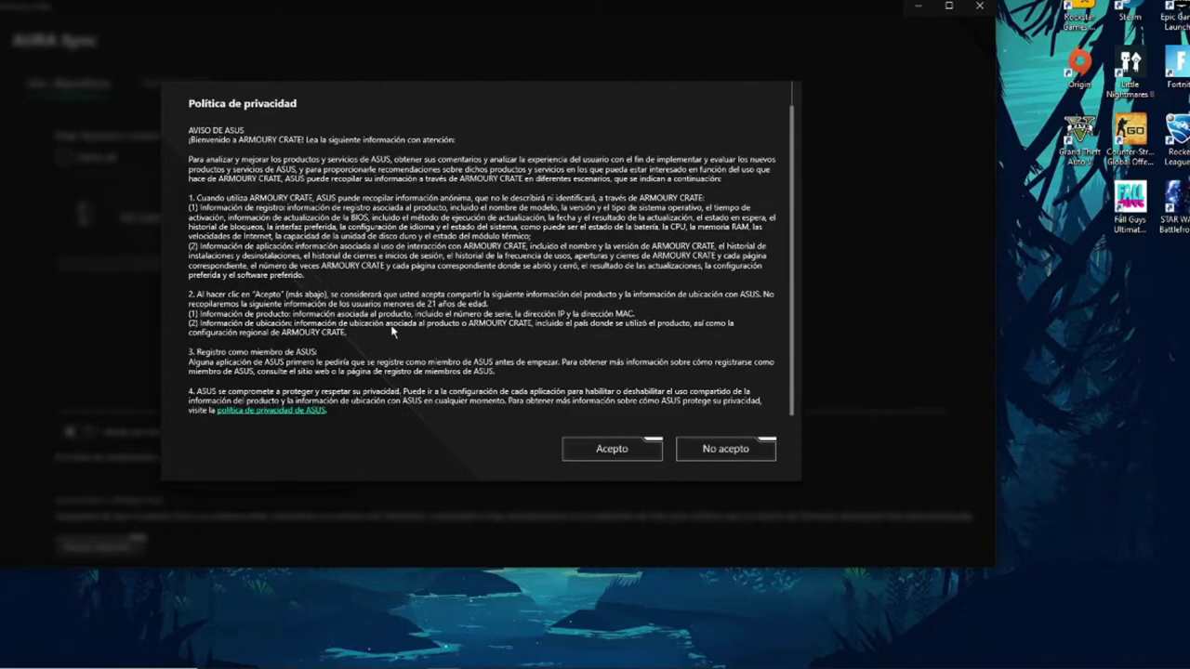
pyautogui.scroll(-3, 523, 340)
pyautogui.click(638, 450)
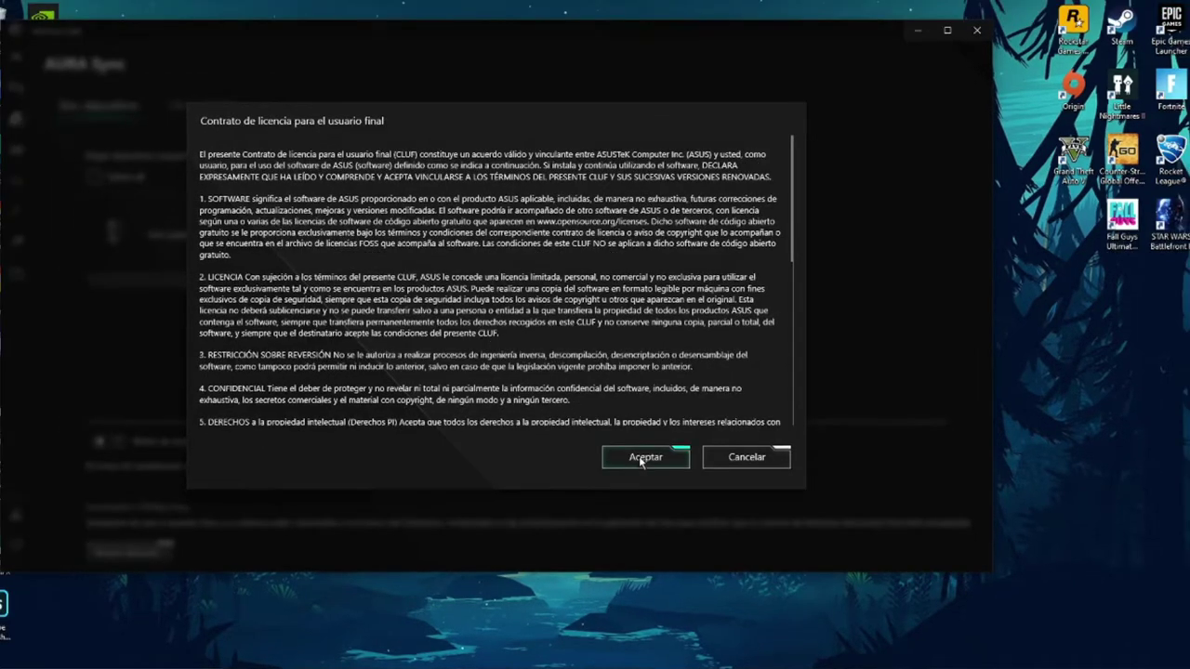
pyautogui.click(639, 458)
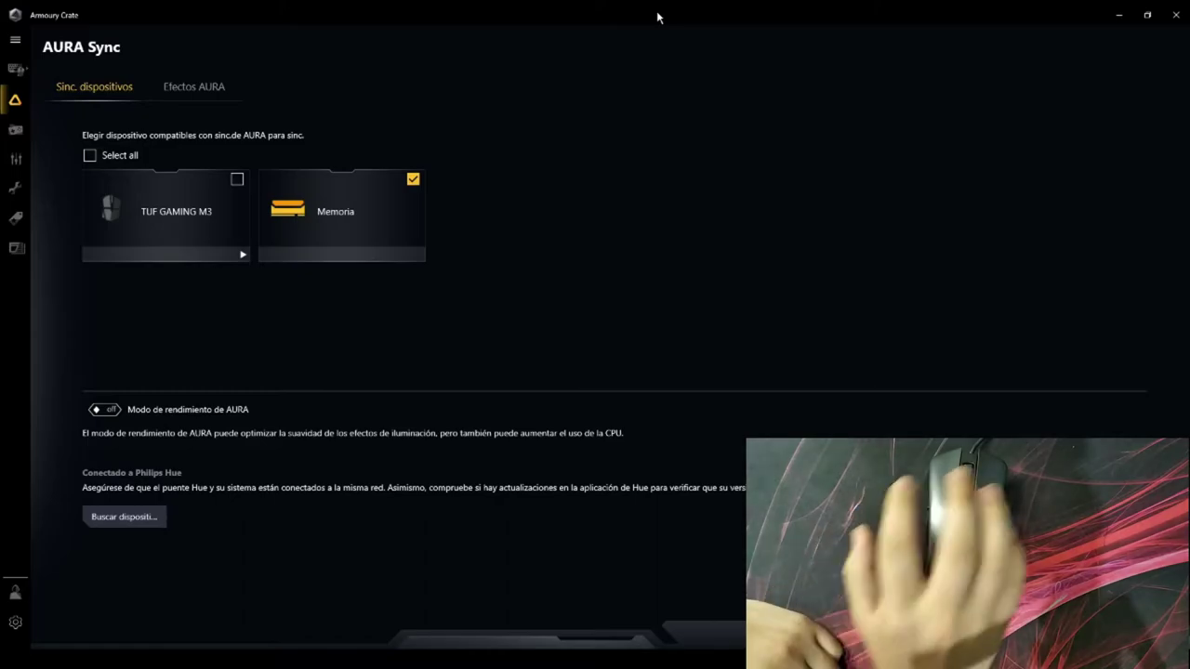
# - Expand the navigation menu and open the device settings for the TUF GAMING M3 mouse
pyautogui.click(15, 40)
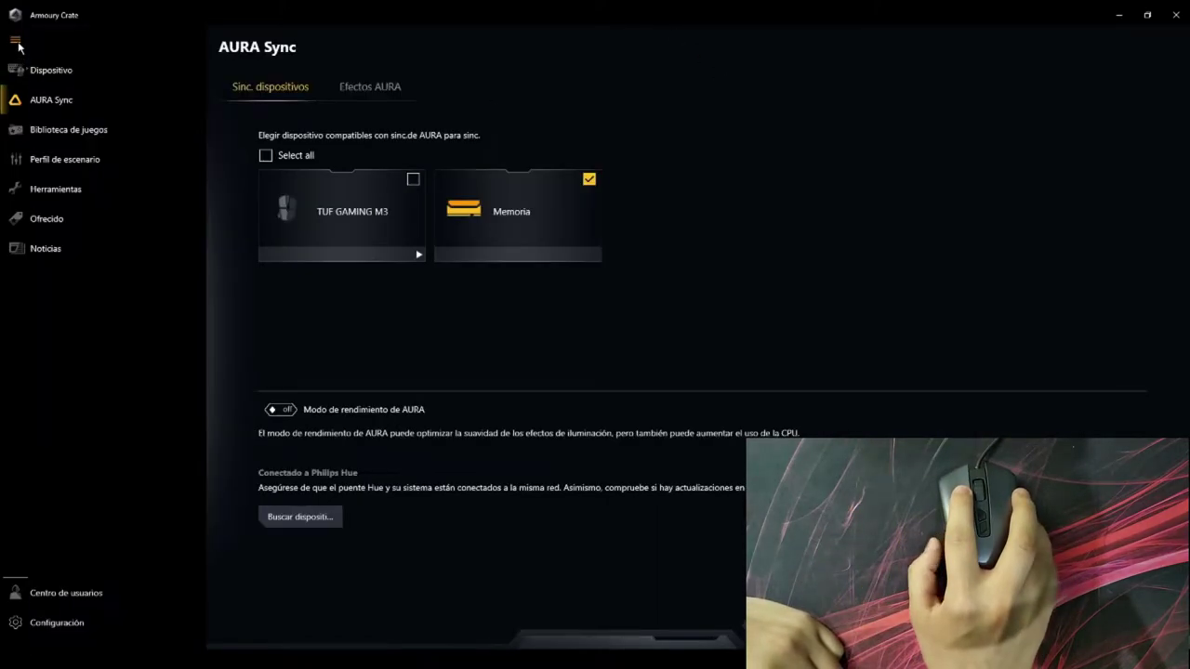
pyautogui.click(92, 70)
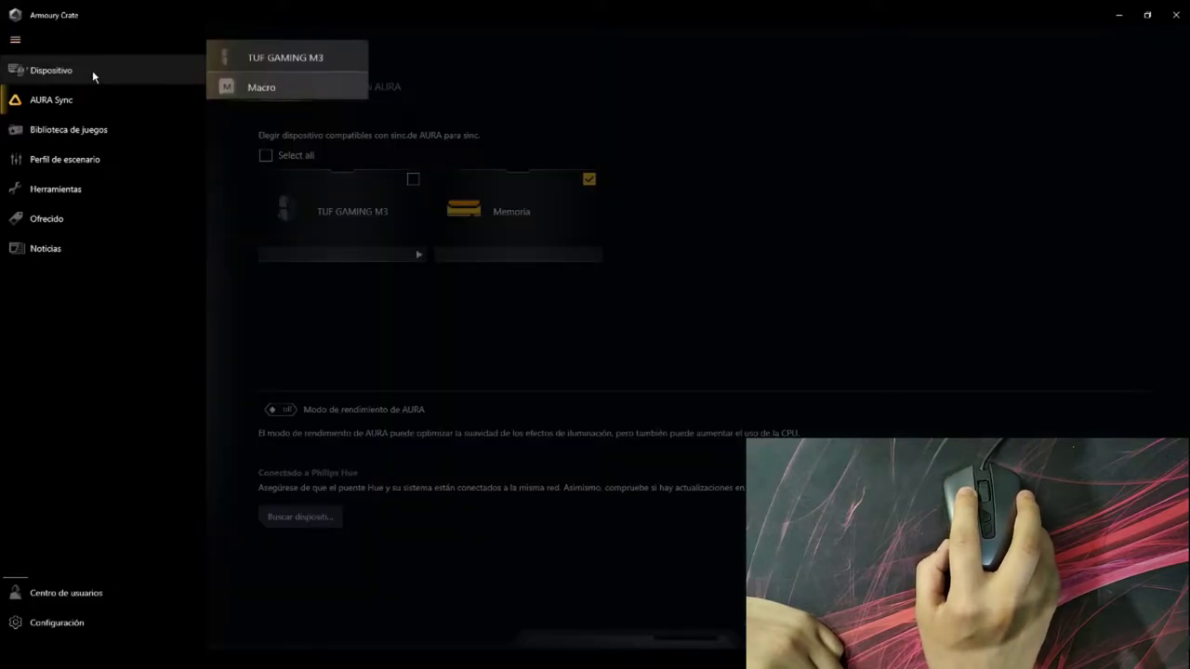
pyautogui.click(289, 59)
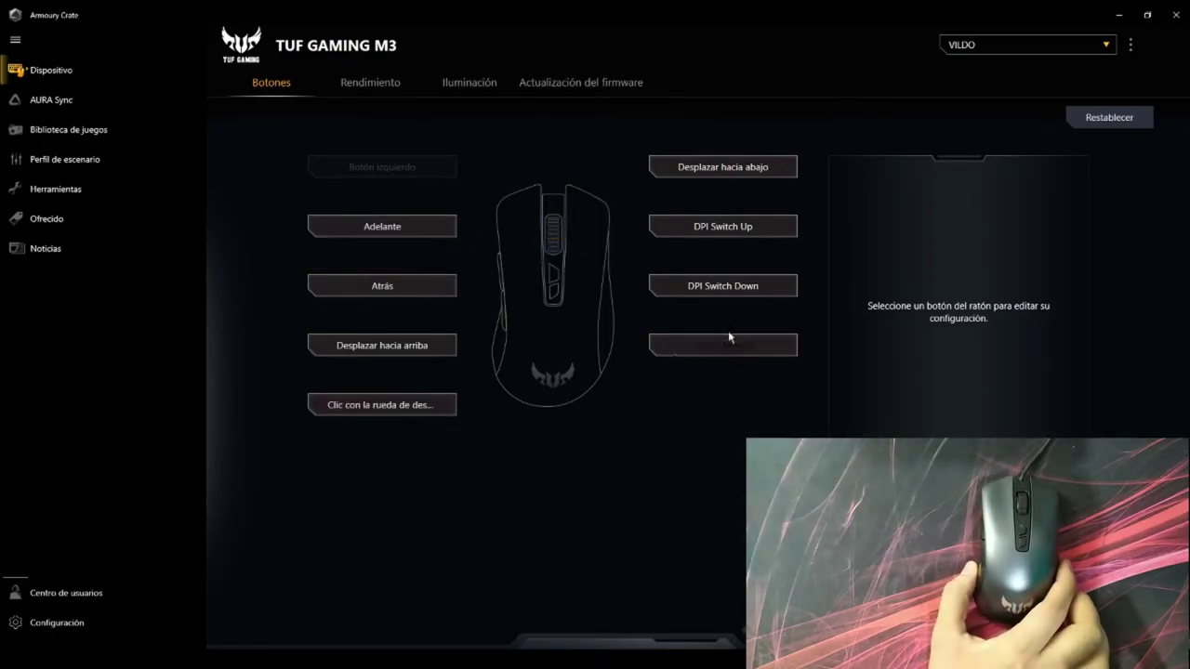
# - Try the PPP1 and PPP3 sliders in the mouse's performance settings and switch angle adjustment on and back off
pyautogui.click(363, 86)
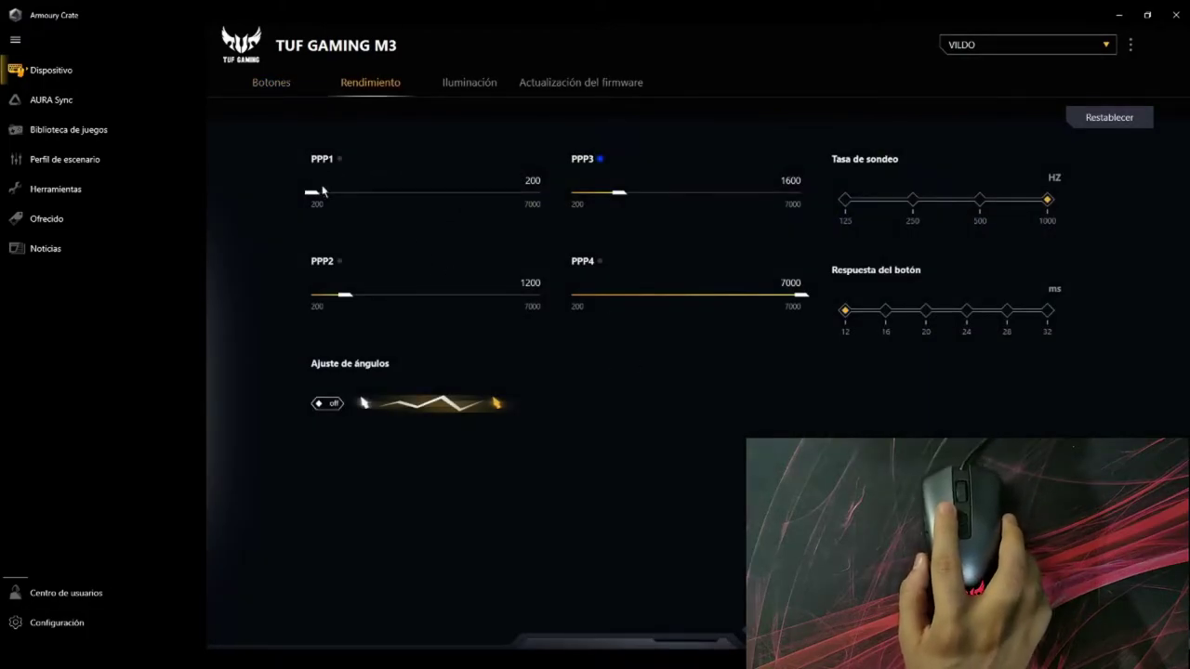
pyautogui.moveTo(314, 198)
pyautogui.mouseDown()
pyautogui.moveTo(398, 197)
pyautogui.moveTo(312, 197)
pyautogui.mouseUp()
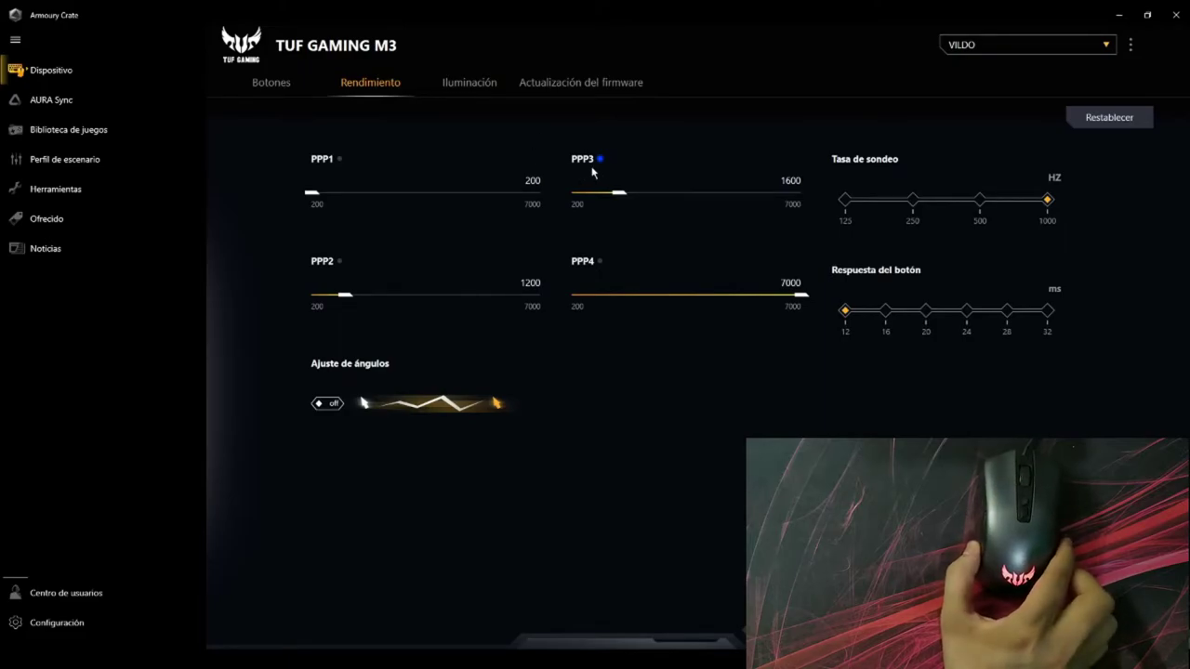
pyautogui.moveTo(618, 193); pyautogui.dragTo(622, 234)
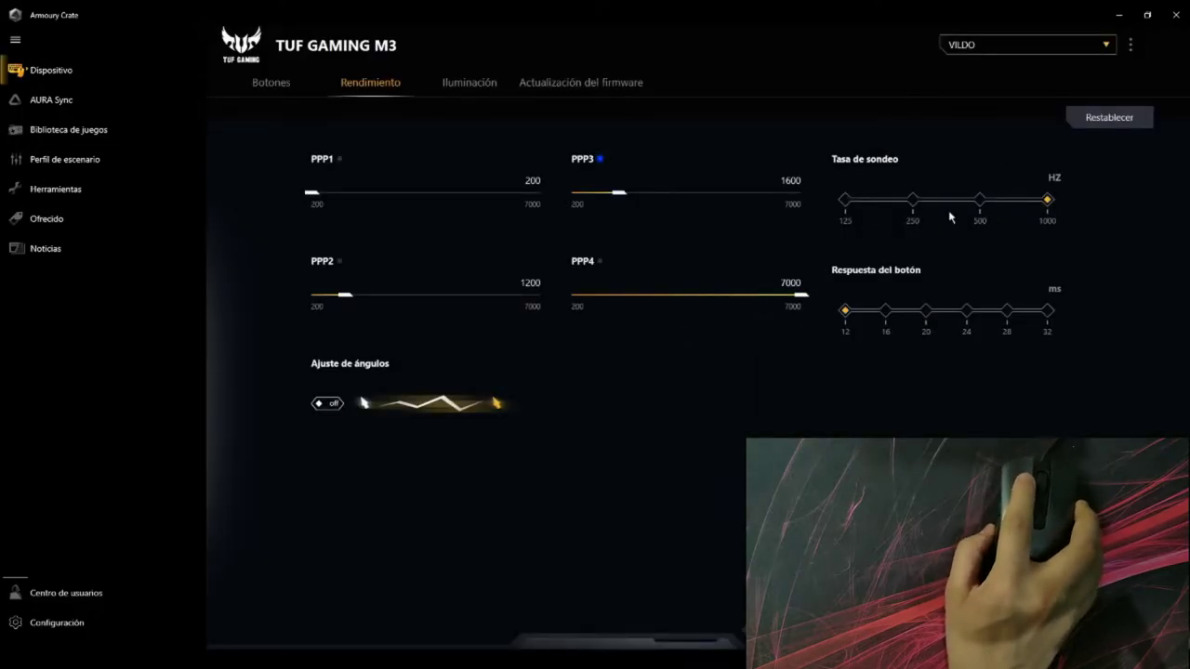
pyautogui.click(327, 405)
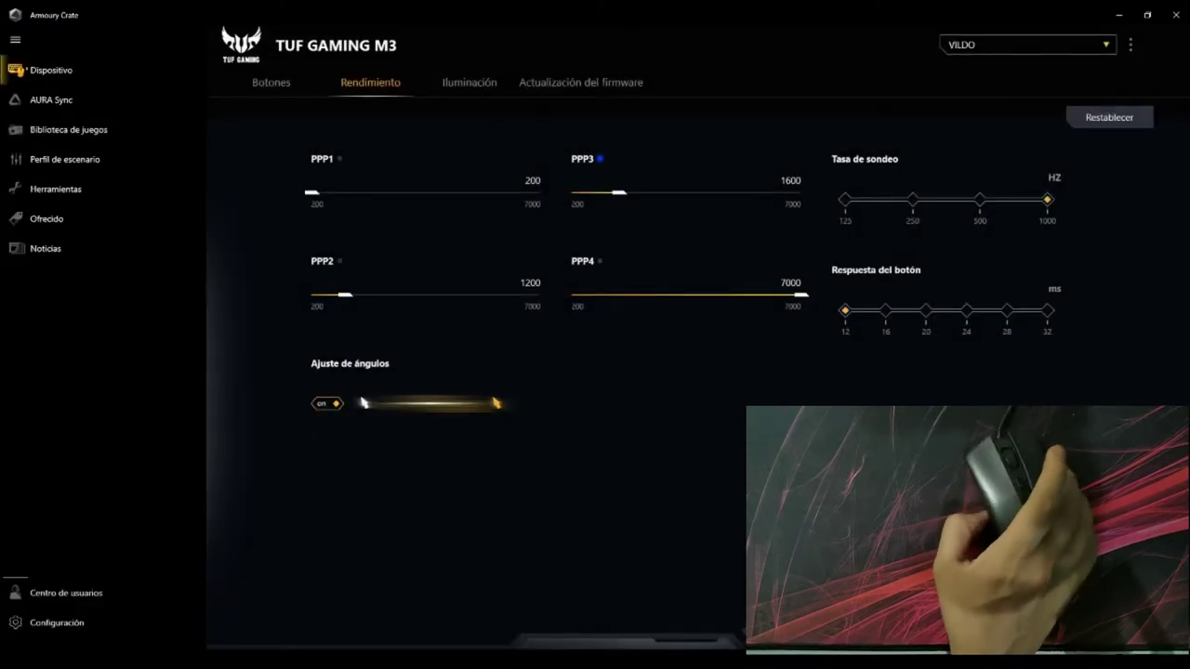
pyautogui.click(327, 405)
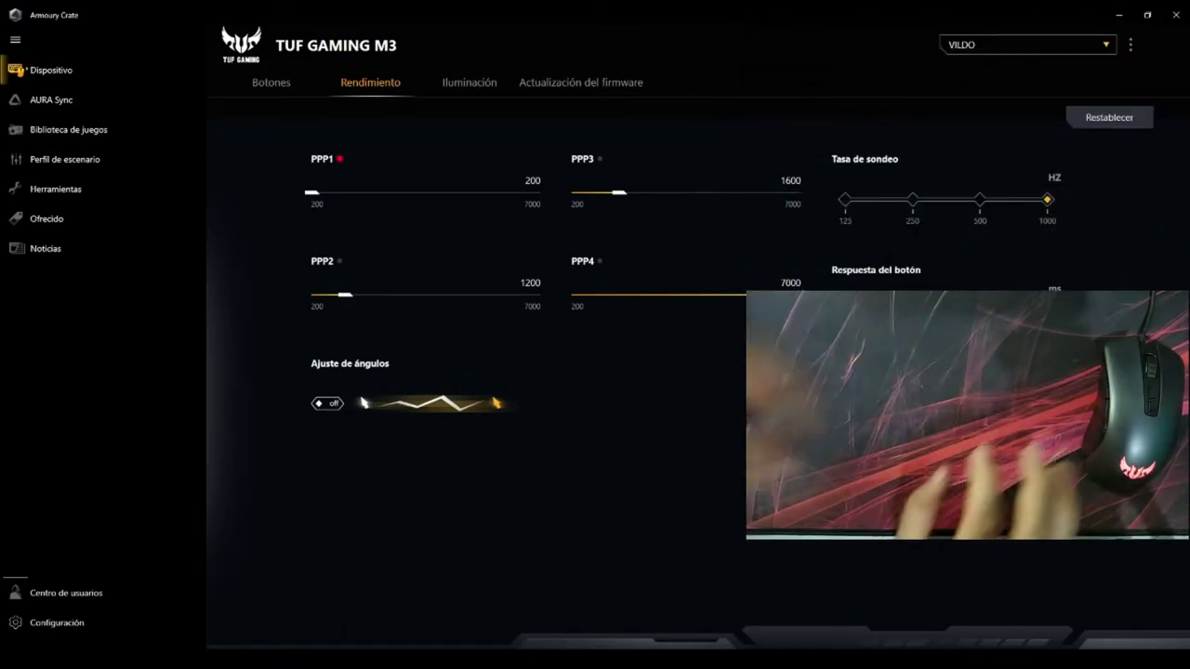
# - Set the mouse's lighting to the Estático basic effect
pyautogui.click(480, 83)
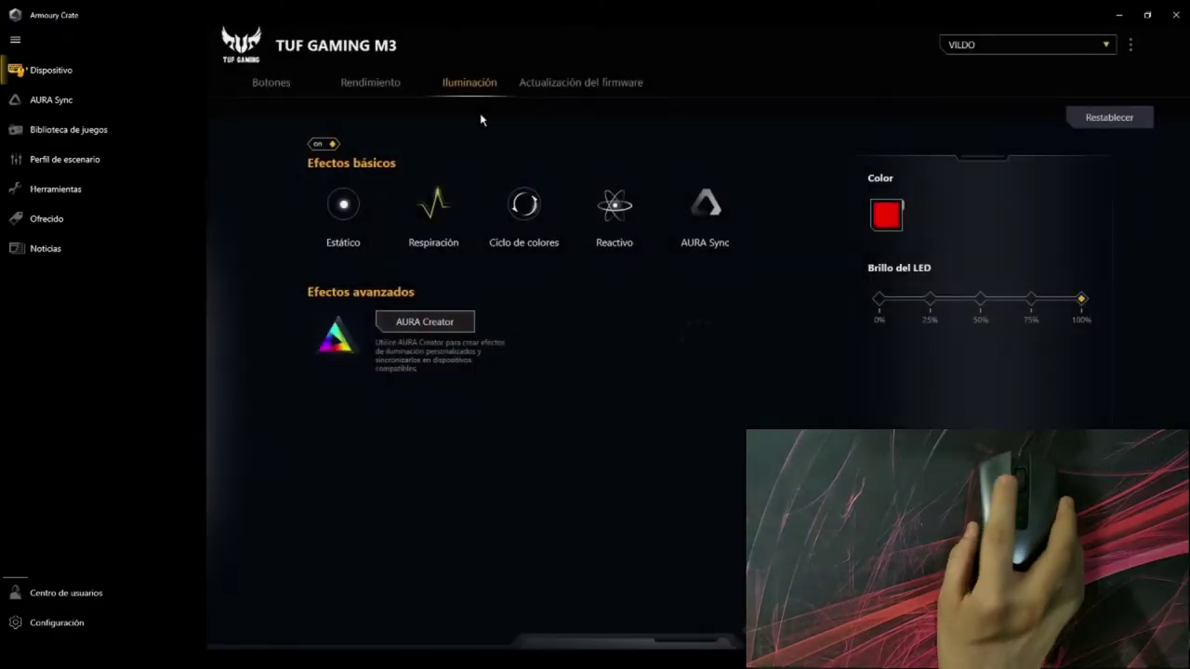
pyautogui.click(341, 228)
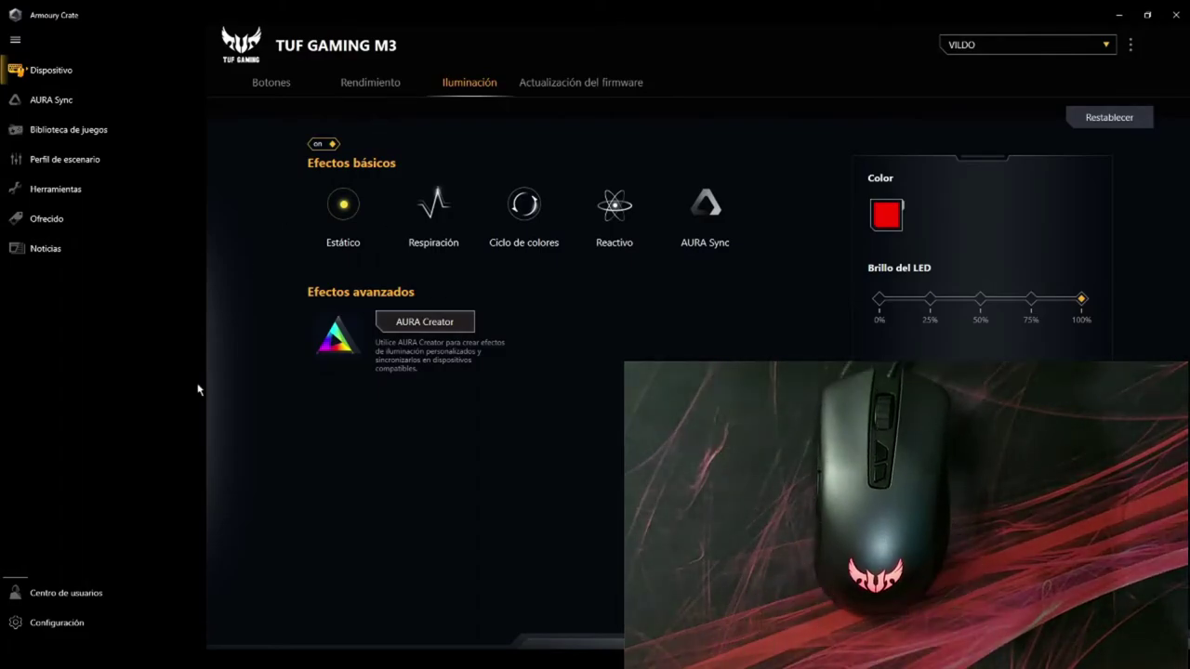
# - Try blue (RGB 42, 0, 255) and magenta as the colour of the Estático effect
pyautogui.click(885, 217)
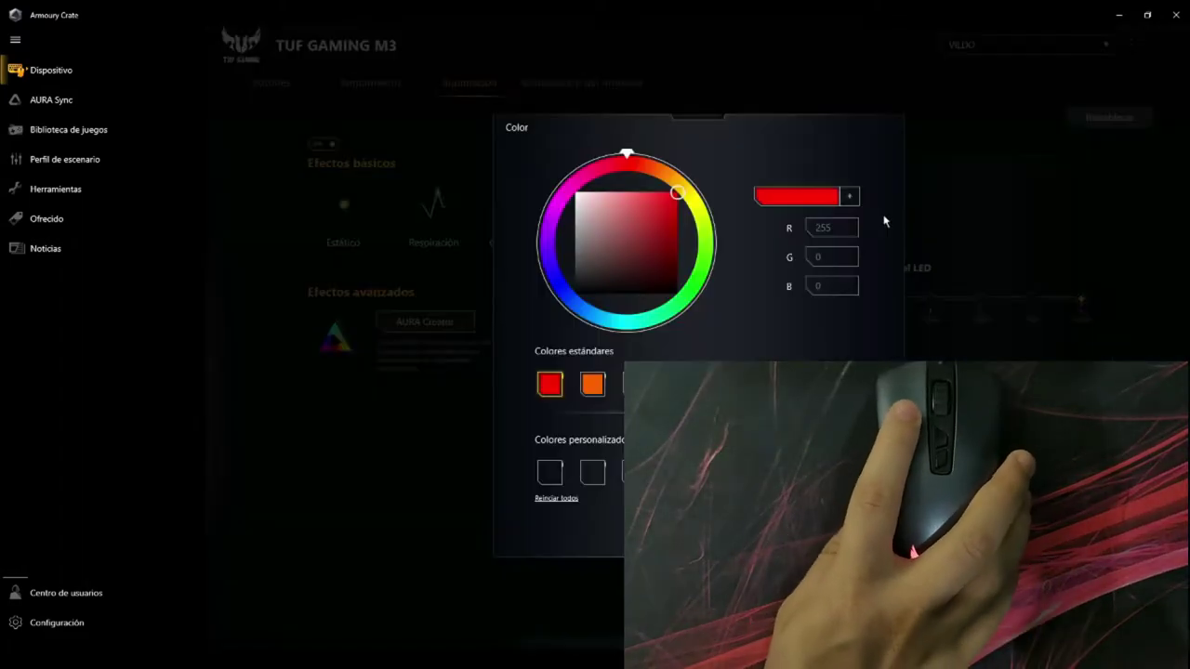
pyautogui.click(539, 270)
pyautogui.press('Escape')
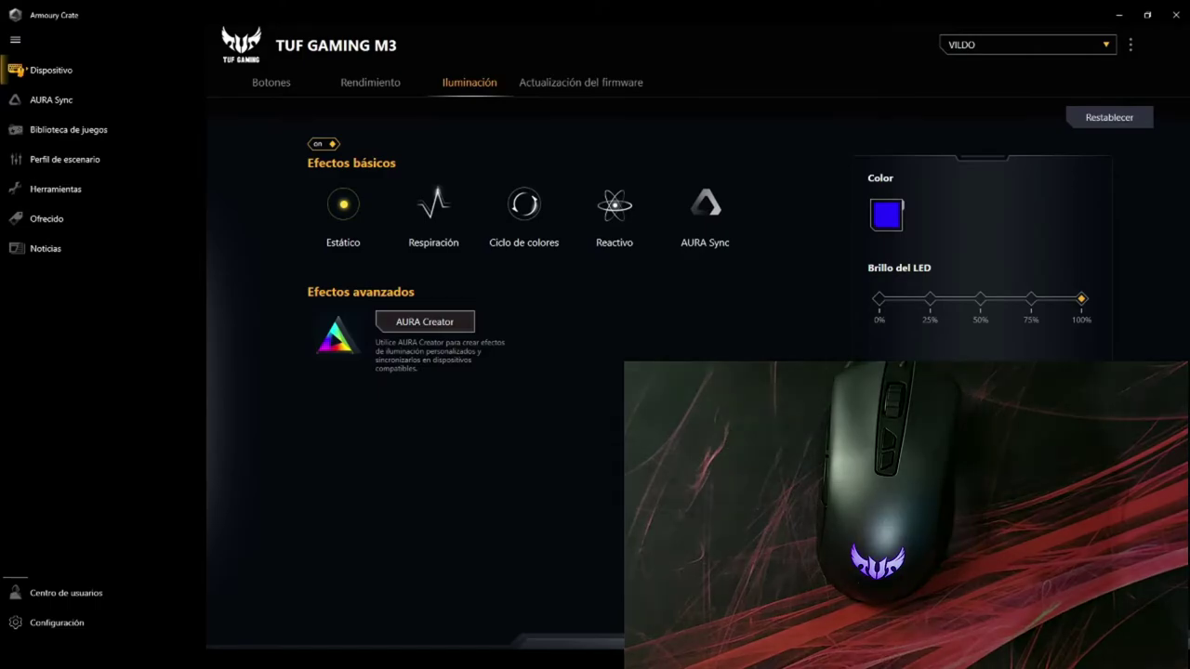
pyautogui.click(894, 223)
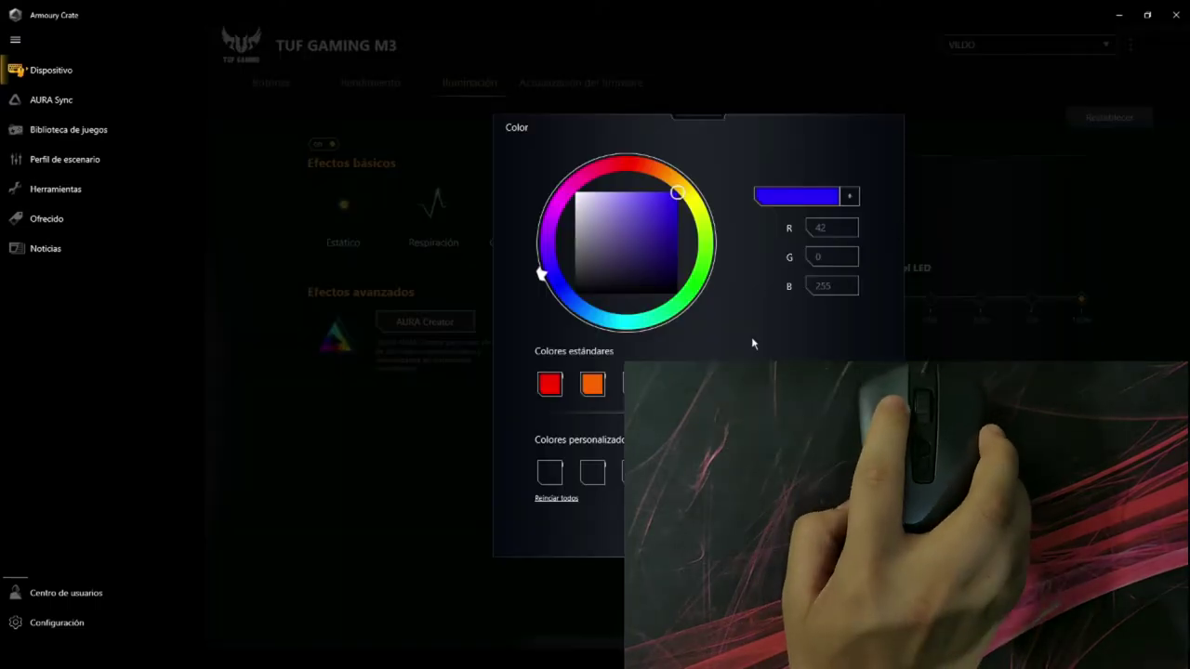
pyautogui.moveTo(540, 274); pyautogui.dragTo(545, 194)
pyautogui.click(388, 391)
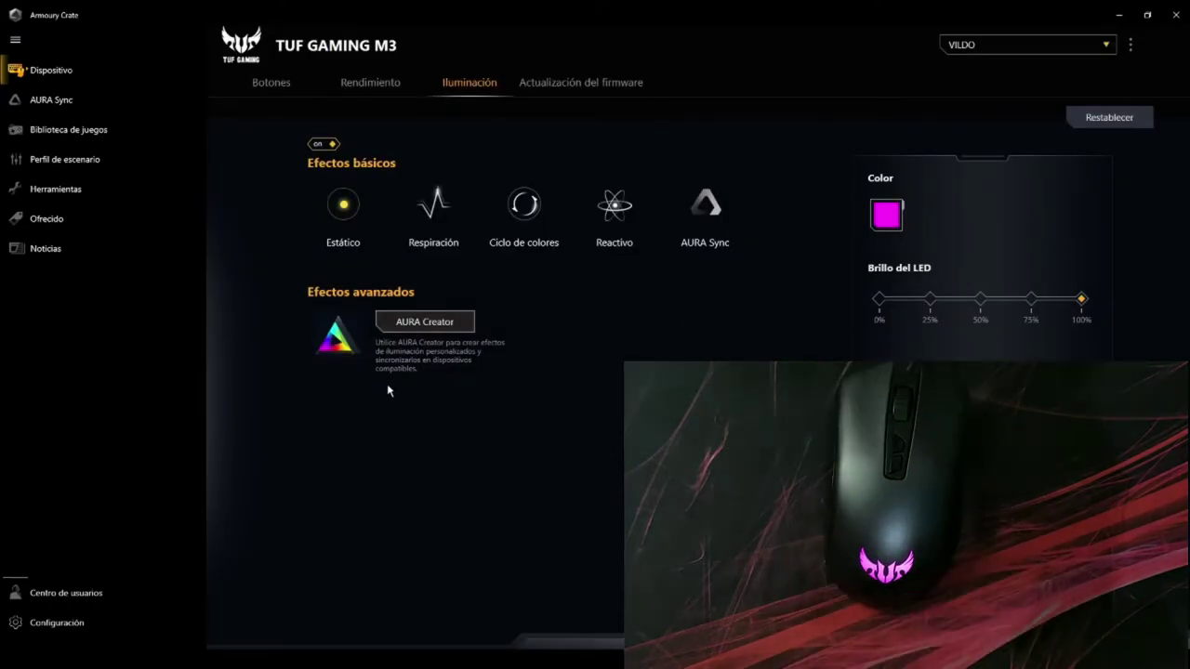
# - Try the Estático effect's LED brightness at 0%, 25%, 50% and 75%, ending at 100%
pyautogui.click(878, 300)
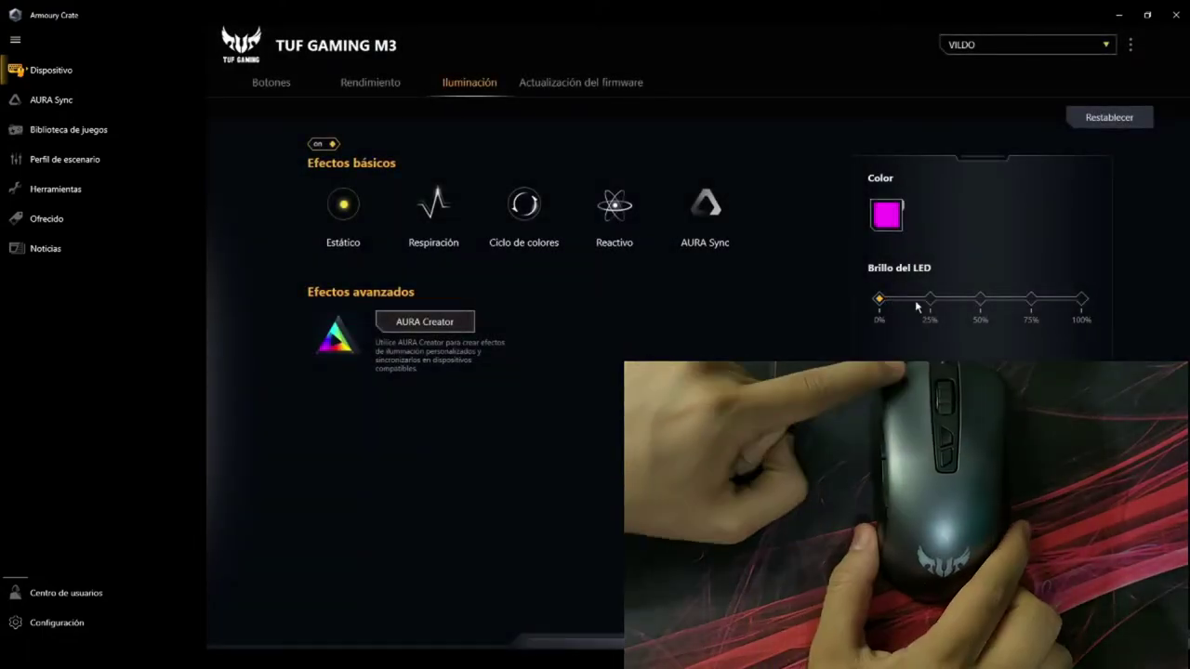
pyautogui.click(931, 301)
pyautogui.click(981, 301)
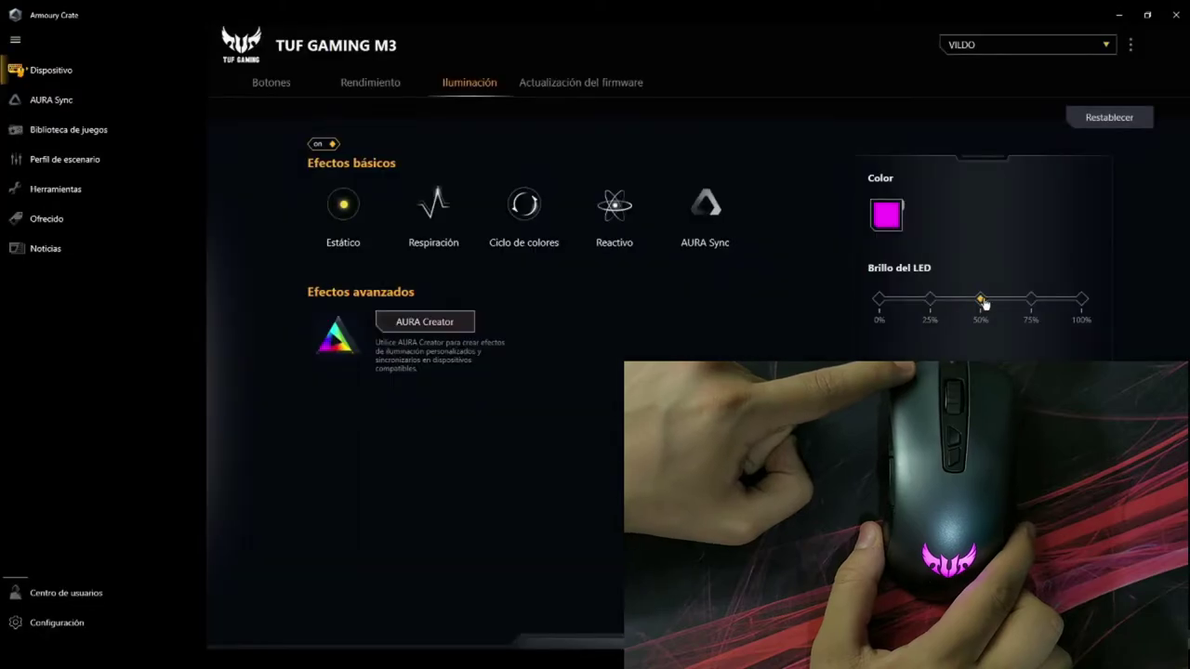
pyautogui.click(1030, 299)
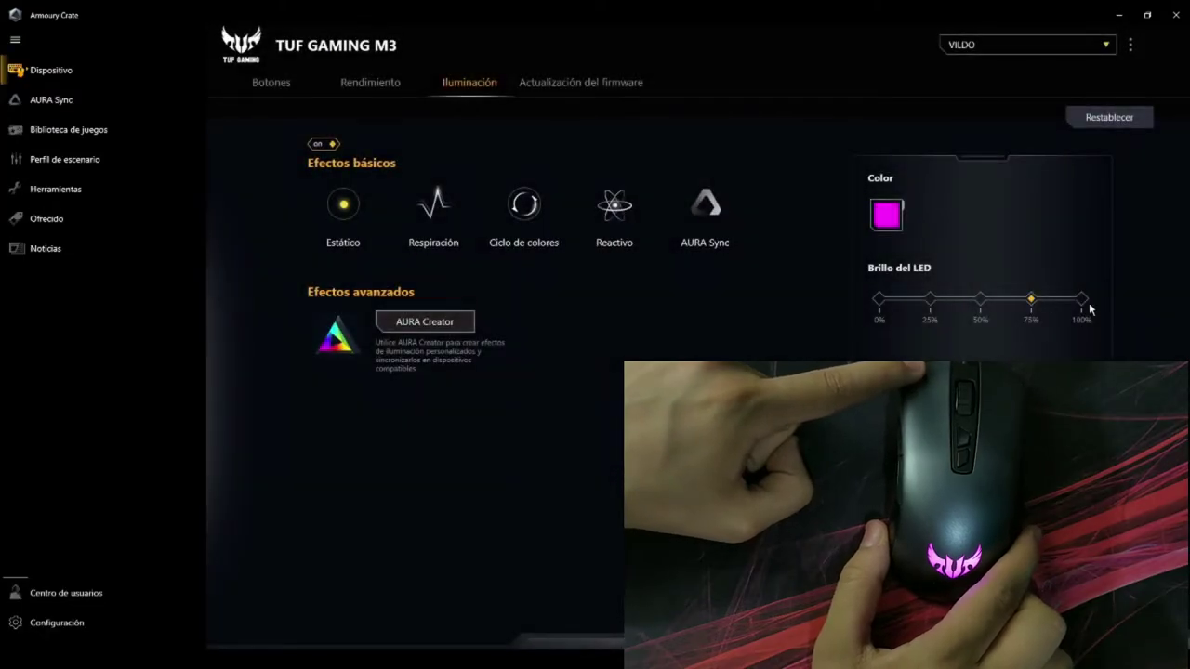
pyautogui.click(1082, 299)
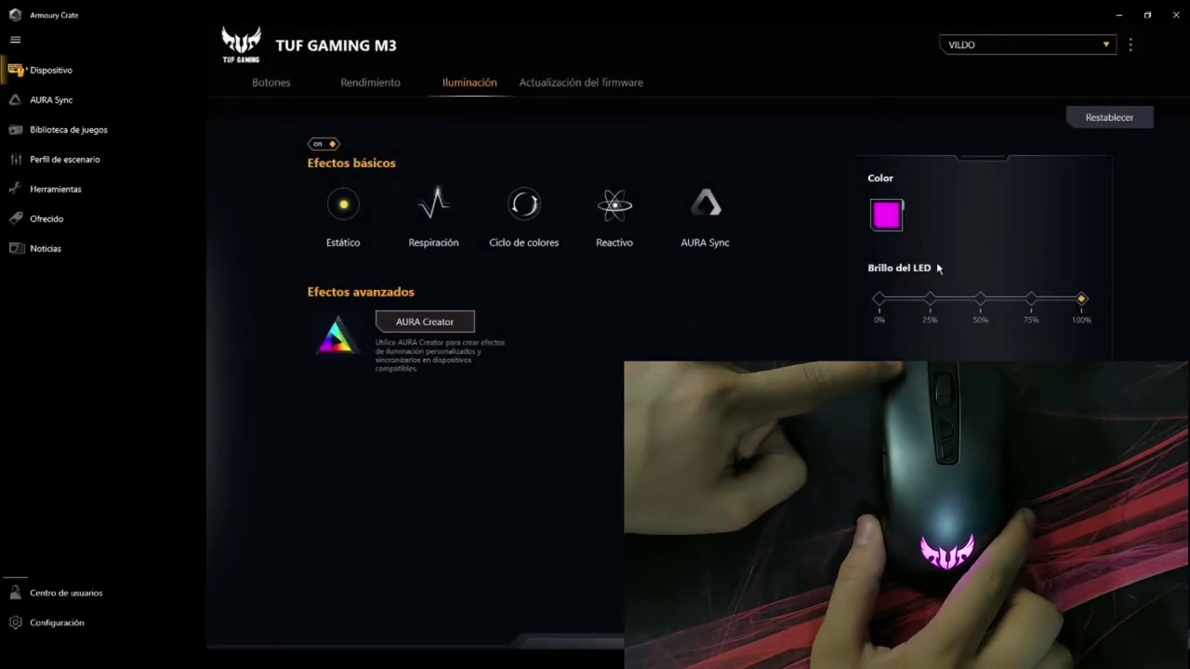
# - Set the Estático effect's colour to white, RGB 249, 249, 249
pyautogui.click(886, 215)
pyautogui.moveTo(604, 205); pyautogui.dragTo(575, 194)
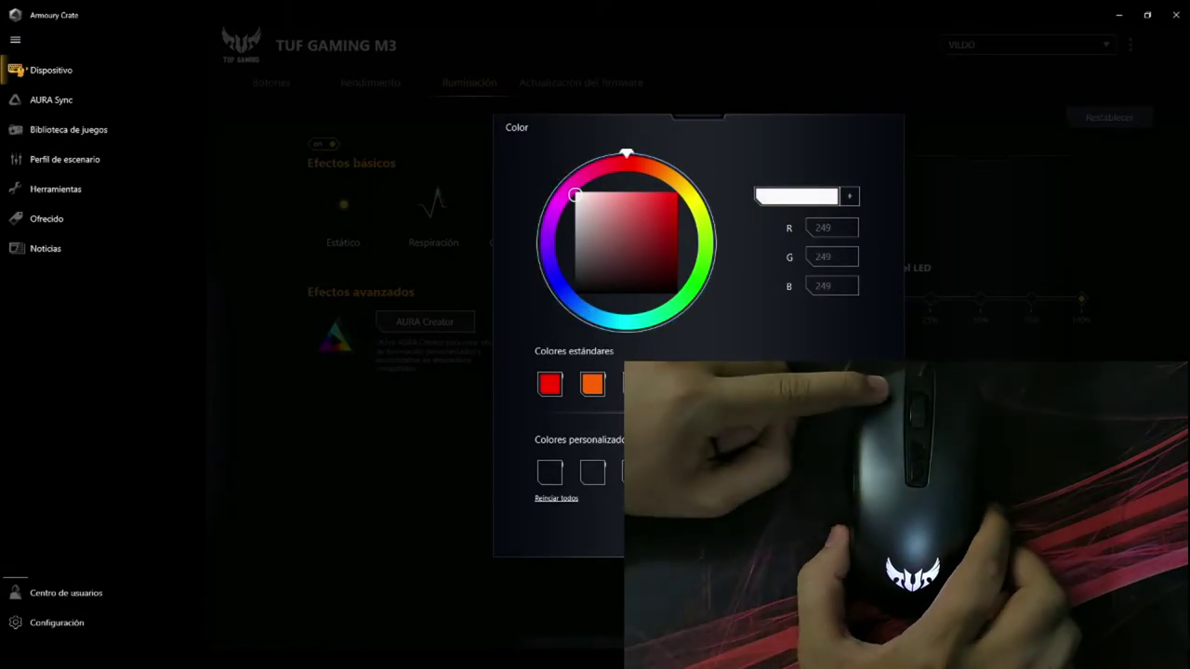
pyautogui.click(386, 229)
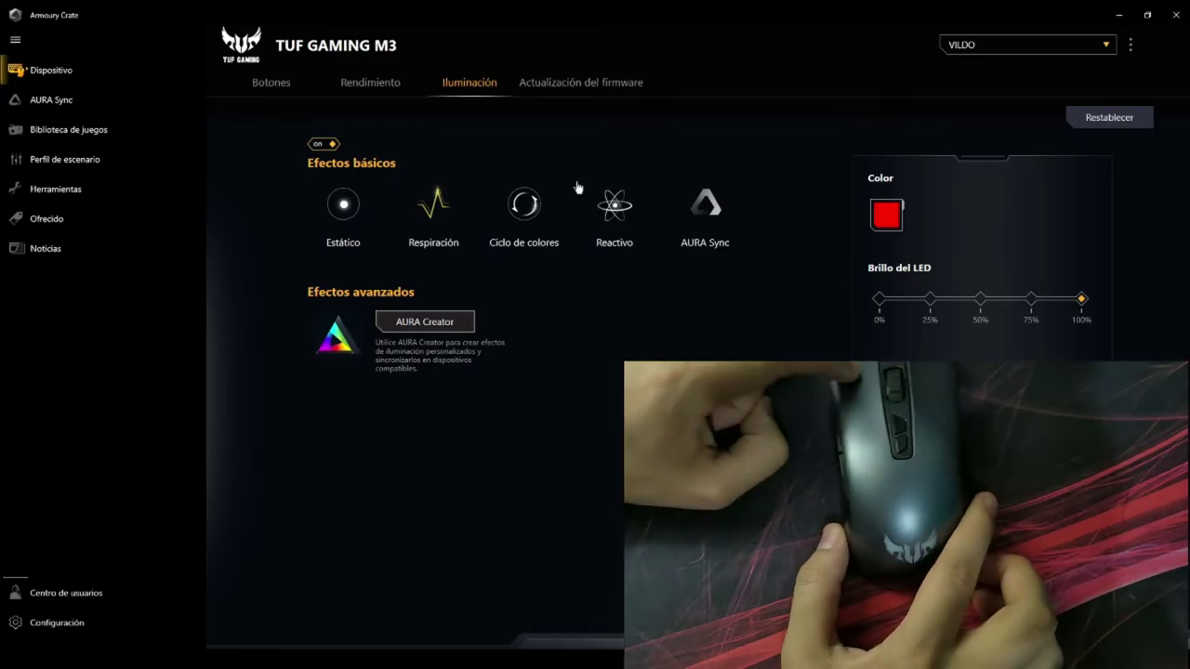
# - Apply the Respiración effect to the mouse with a yellow colour
pyautogui.click(886, 214)
pyautogui.moveTo(683, 186); pyautogui.dragTo(706, 193)
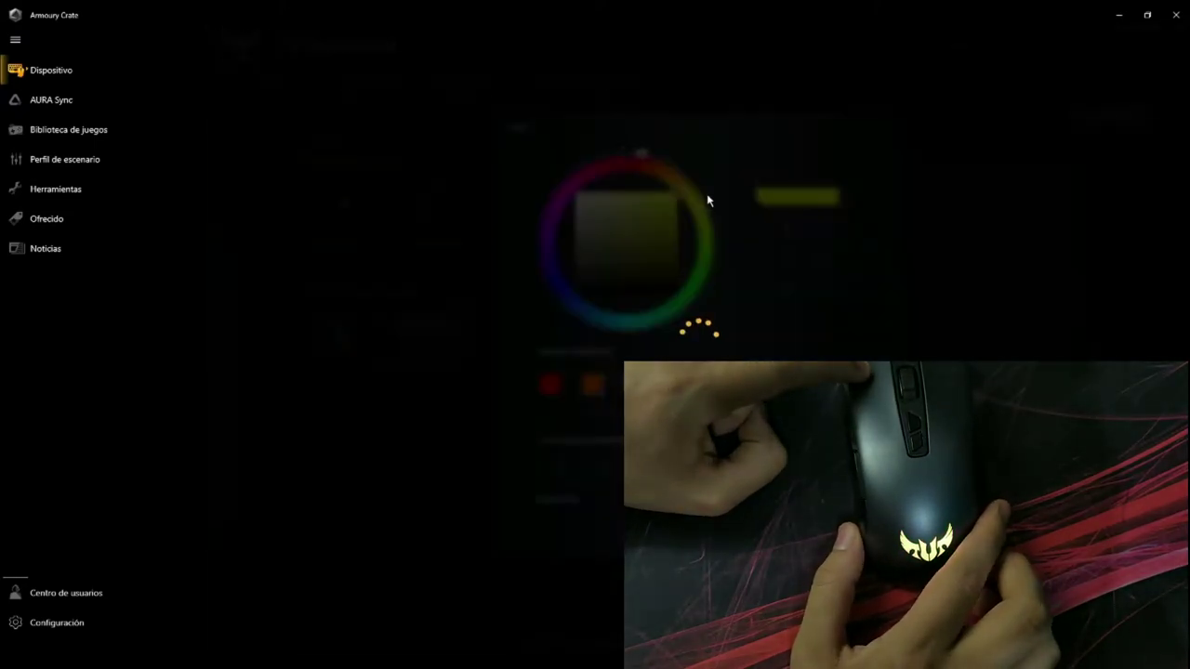
pyautogui.click(353, 329)
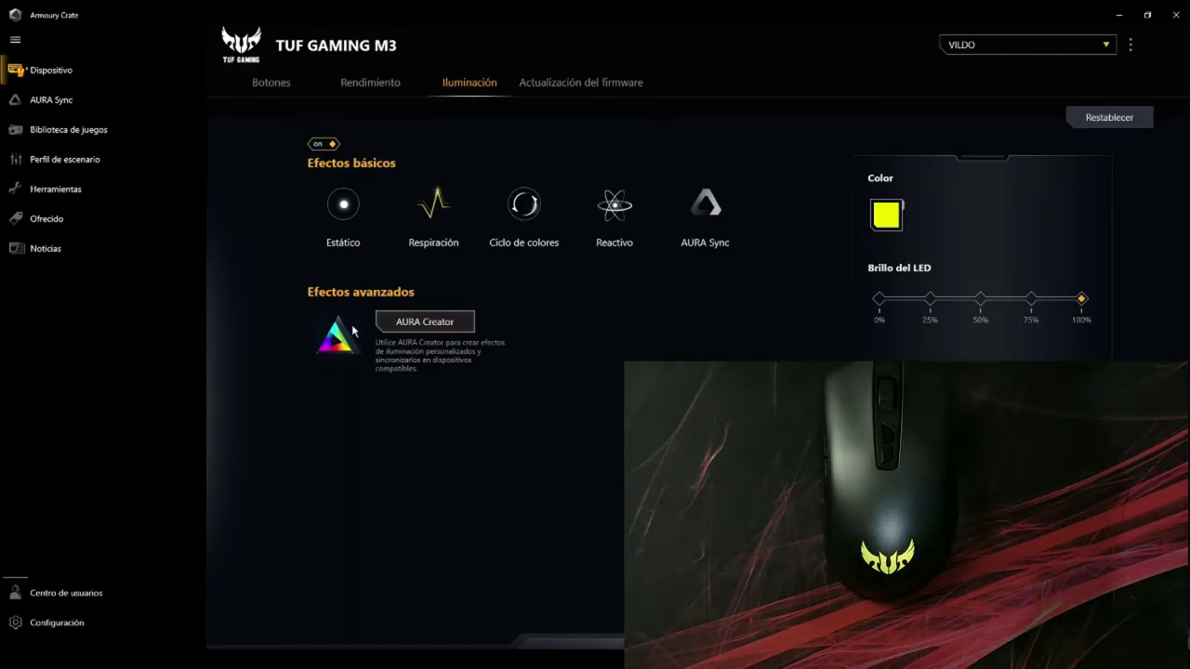
# - Apply the Ciclo de colores effect and try LED brightness at 0% and 25%, ending at 100%
pyautogui.click(525, 207)
pyautogui.moveTo(1081, 209); pyautogui.dragTo(852, 210)
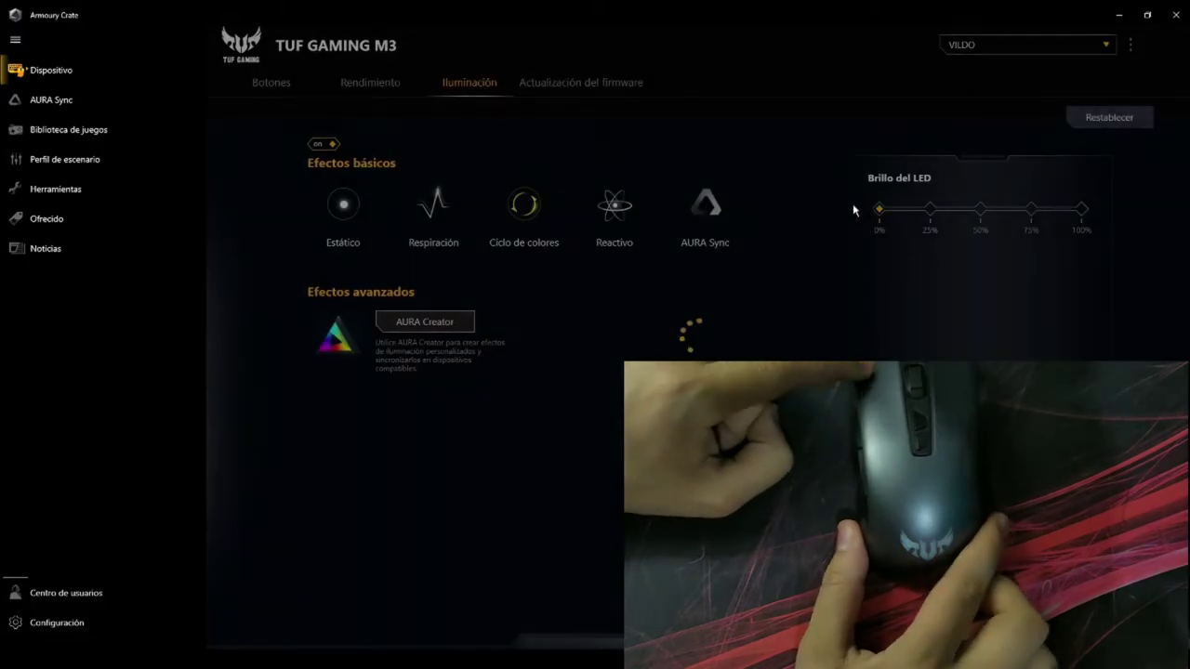
pyautogui.click(929, 208)
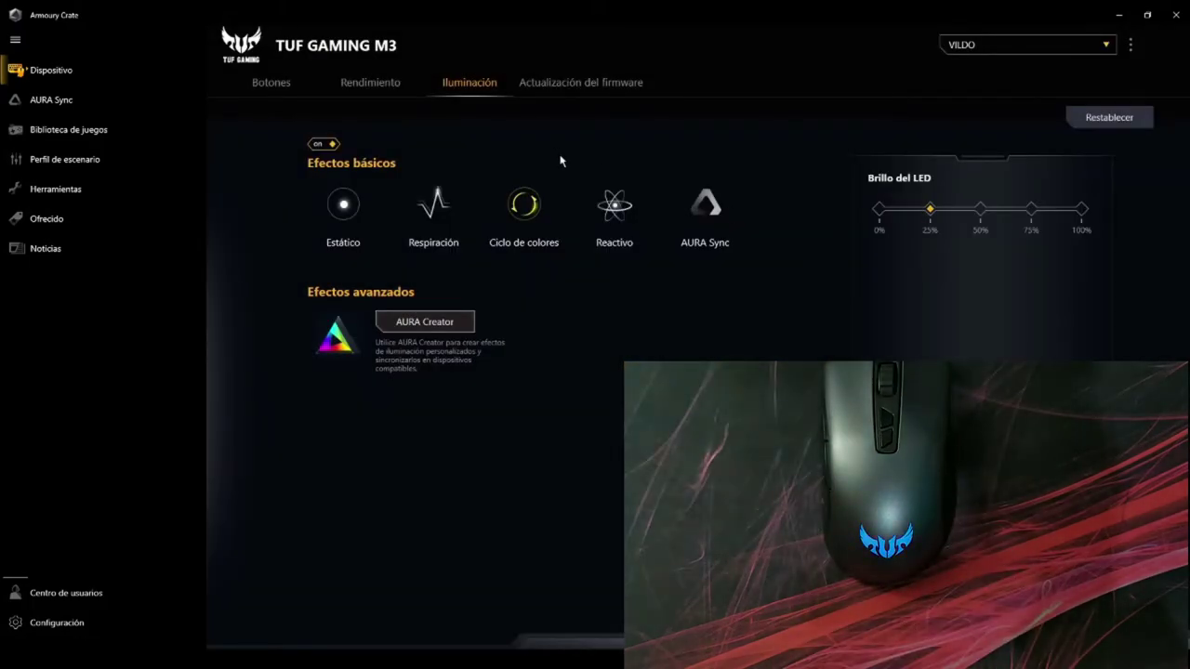
pyautogui.click(1081, 208)
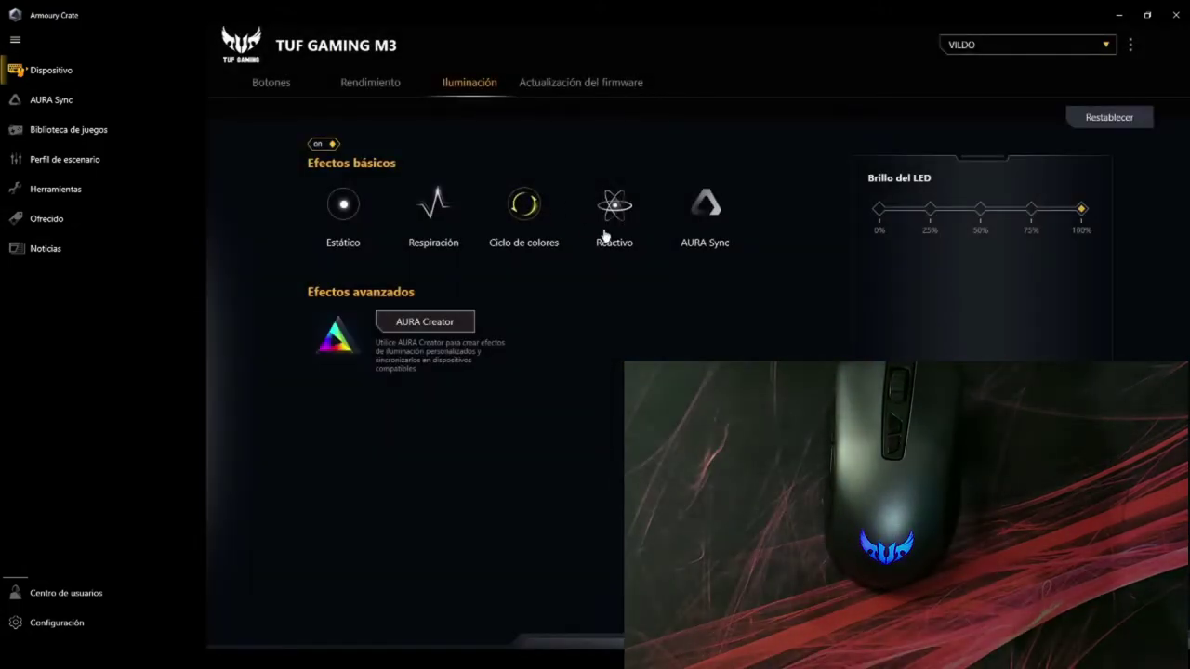
# - Apply the Reactivo effect to the mouse and set its colour to light pink, RGB 255, 142, 142
pyautogui.click(604, 235)
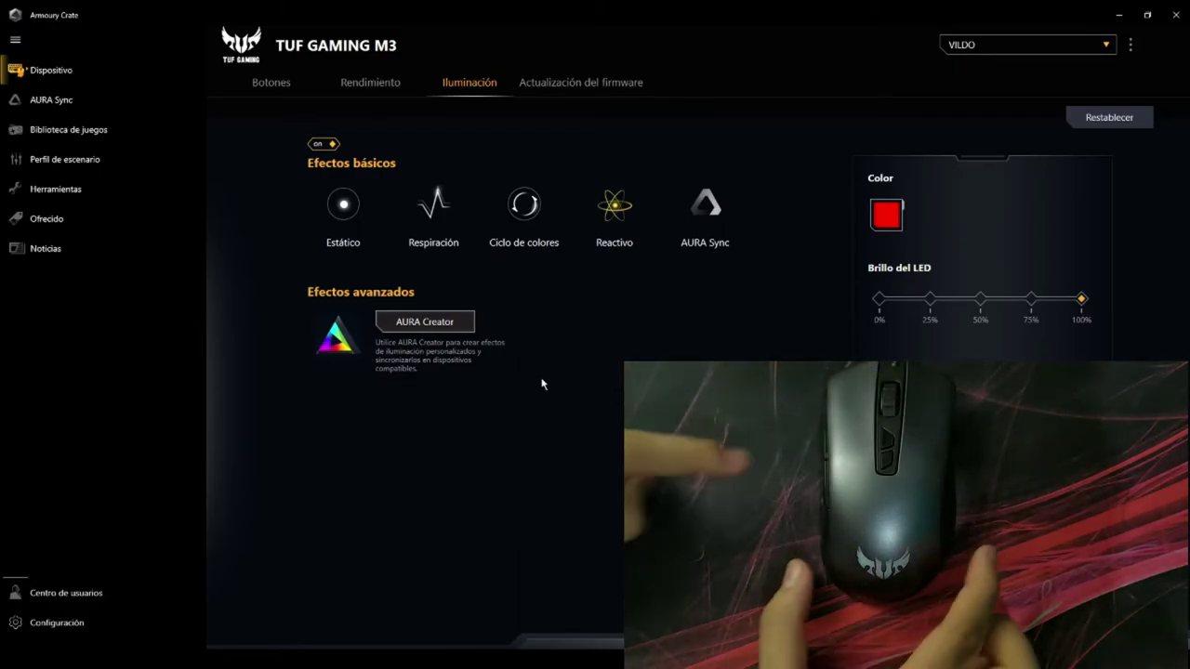
pyautogui.click(887, 214)
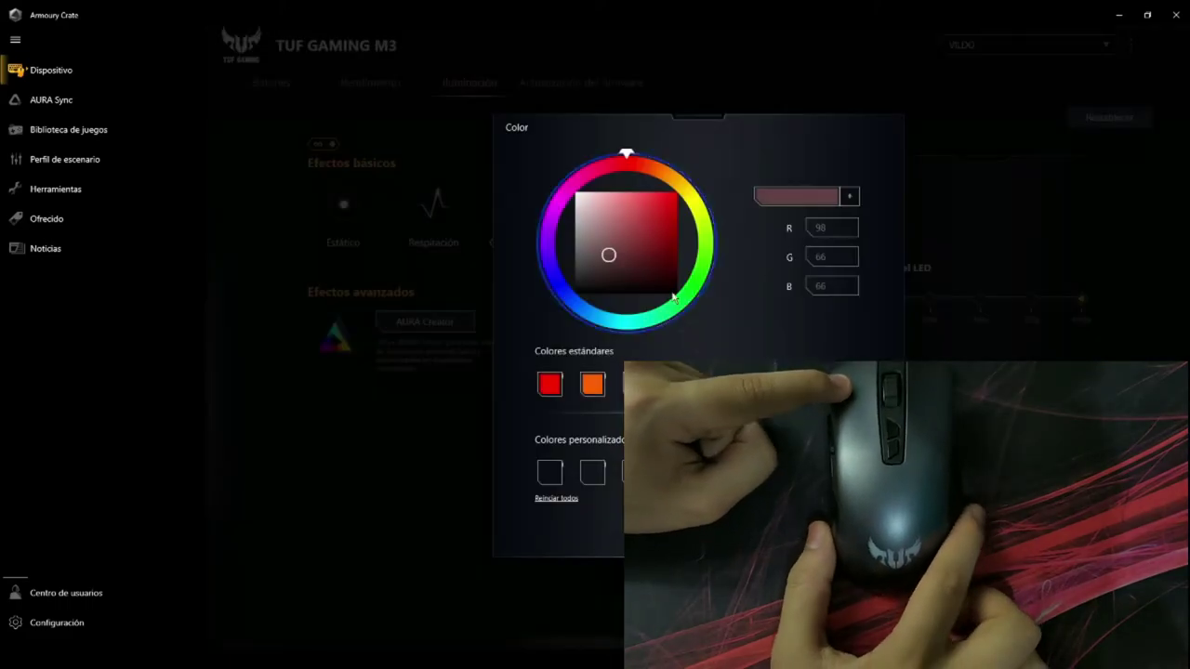
pyautogui.press('Escape')
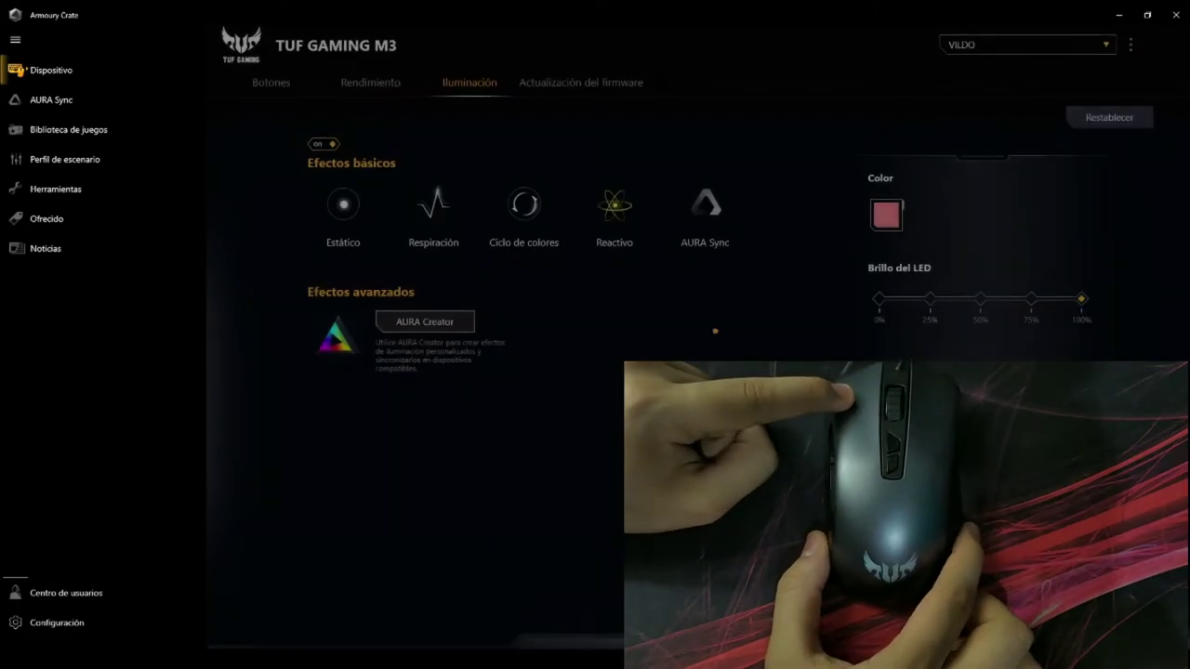
pyautogui.click(885, 214)
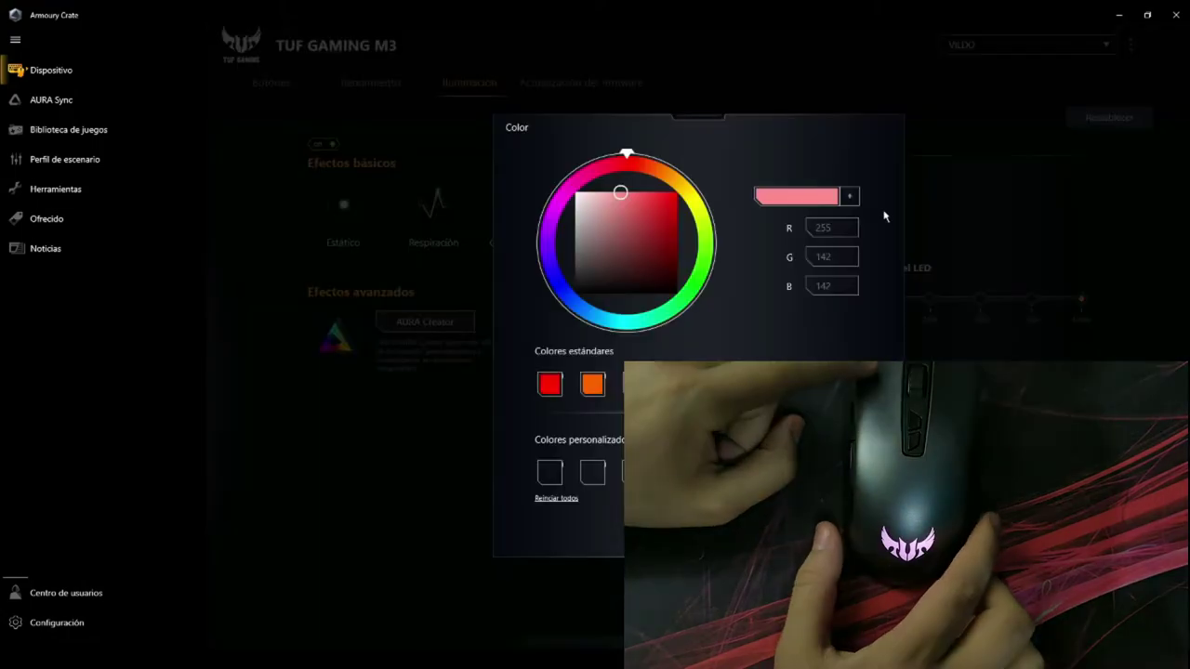
pyautogui.press('Escape')
# - Assign the AURA Sync effect to the mouse and check for a firmware update
pyautogui.click(716, 208)
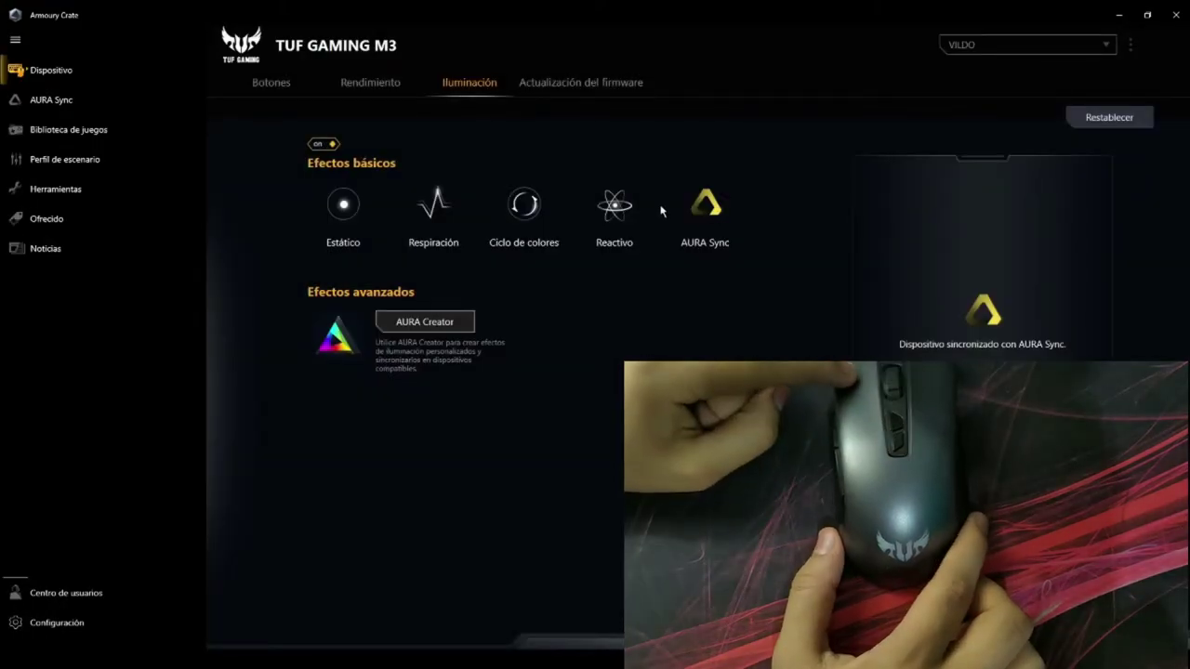
pyautogui.click(571, 91)
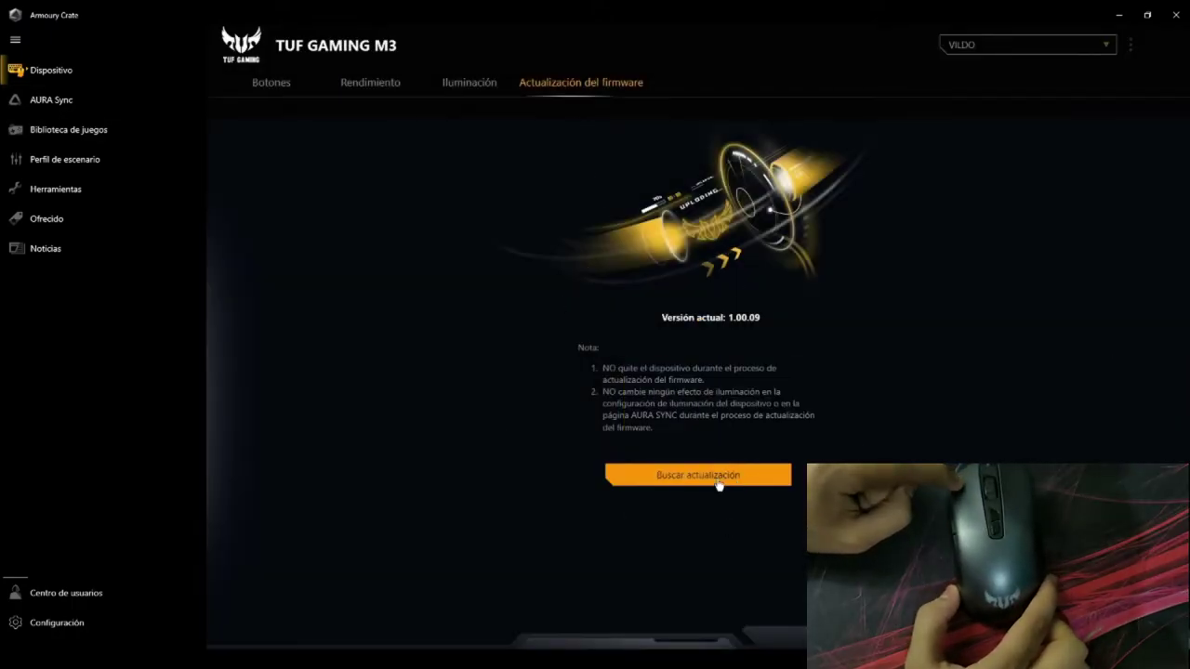
pyautogui.click(655, 475)
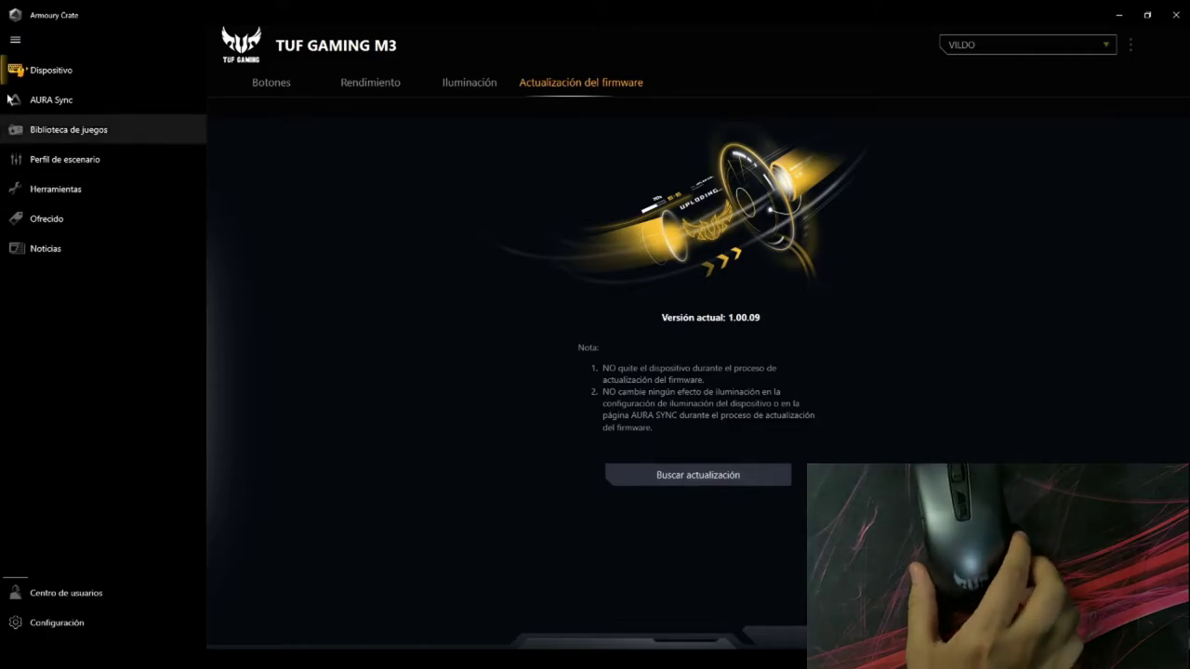
# - Open the AURA Sync effects for the synced devices and apply the Estático effect
pyautogui.click(70, 98)
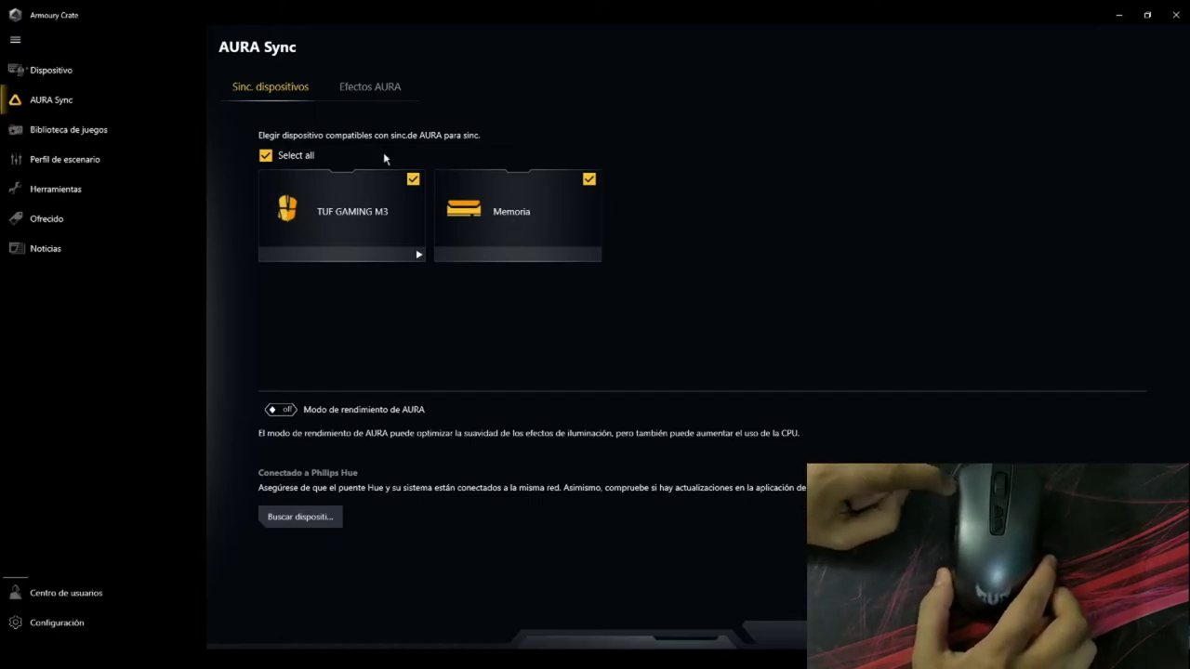
pyautogui.click(363, 88)
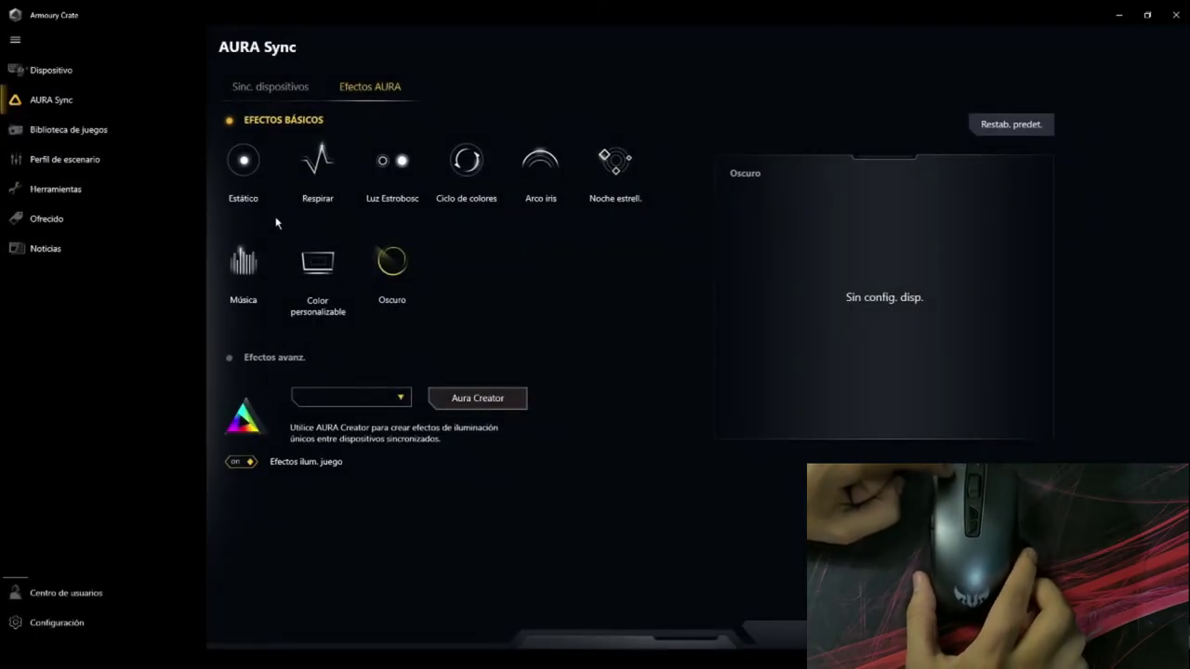
pyautogui.click(241, 164)
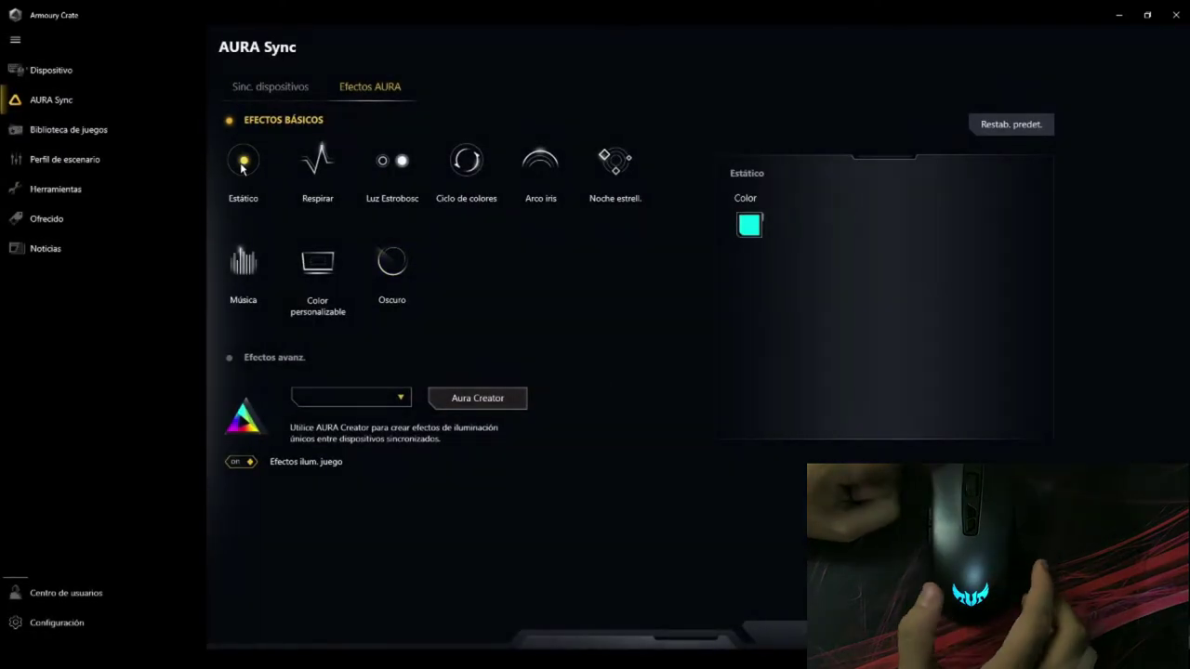
# - Try the Respirar effect, and apply Luz Estrobosc with its Ritmo at the maximum
pyautogui.click(317, 167)
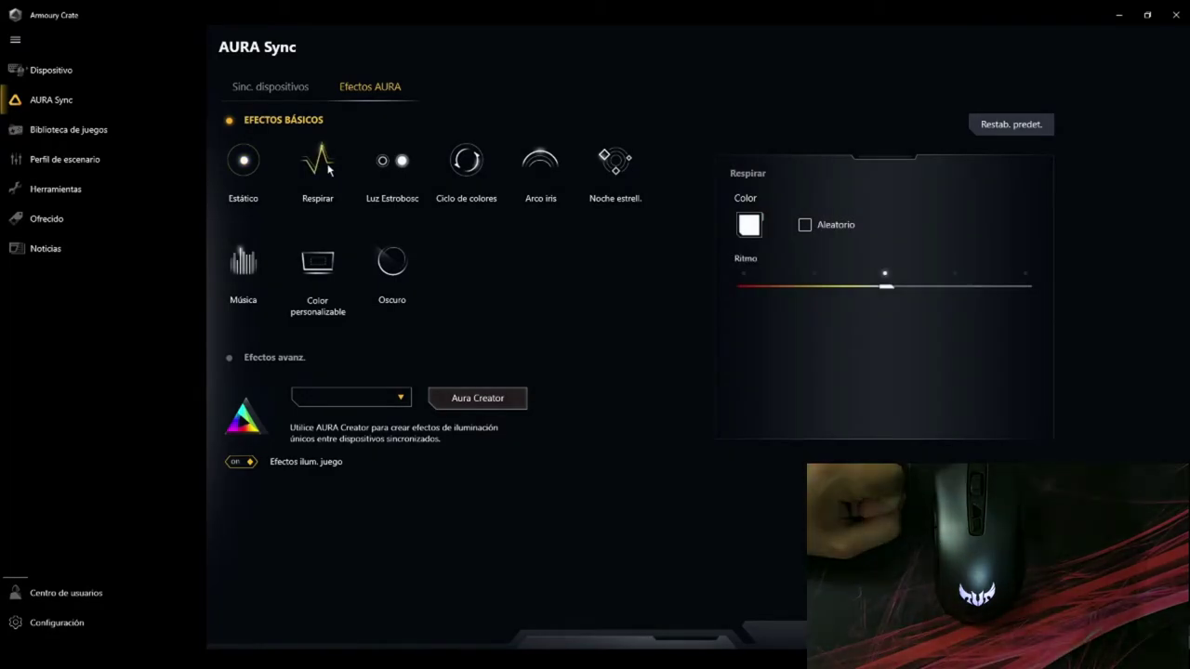
pyautogui.click(392, 164)
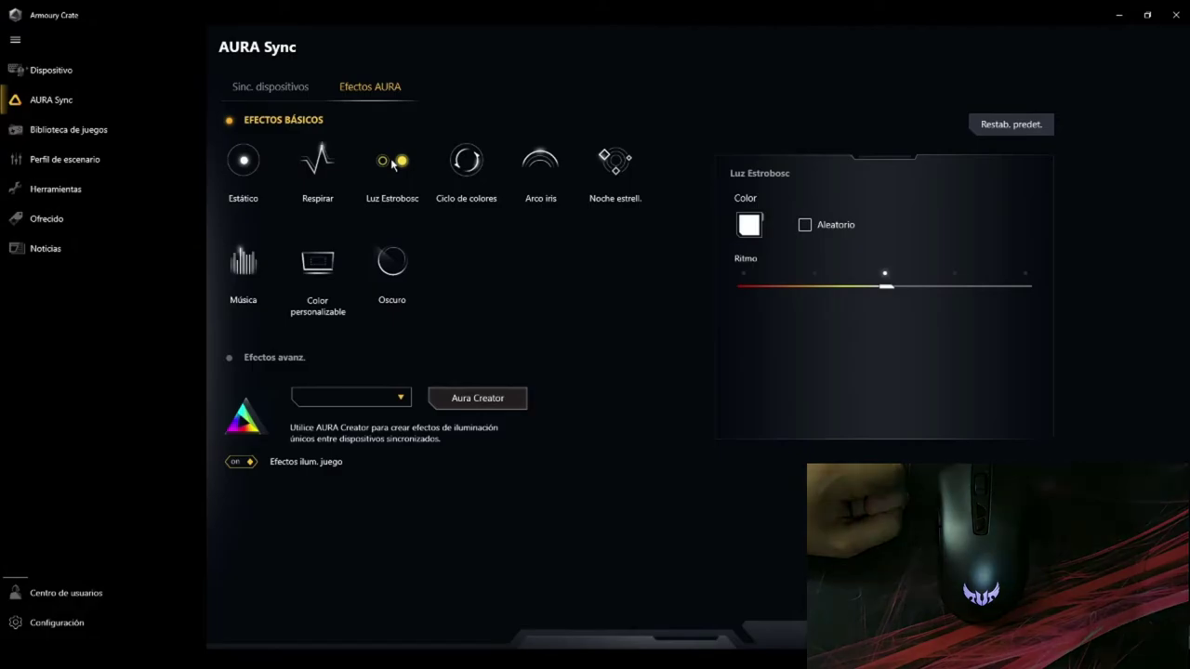
pyautogui.click(945, 292)
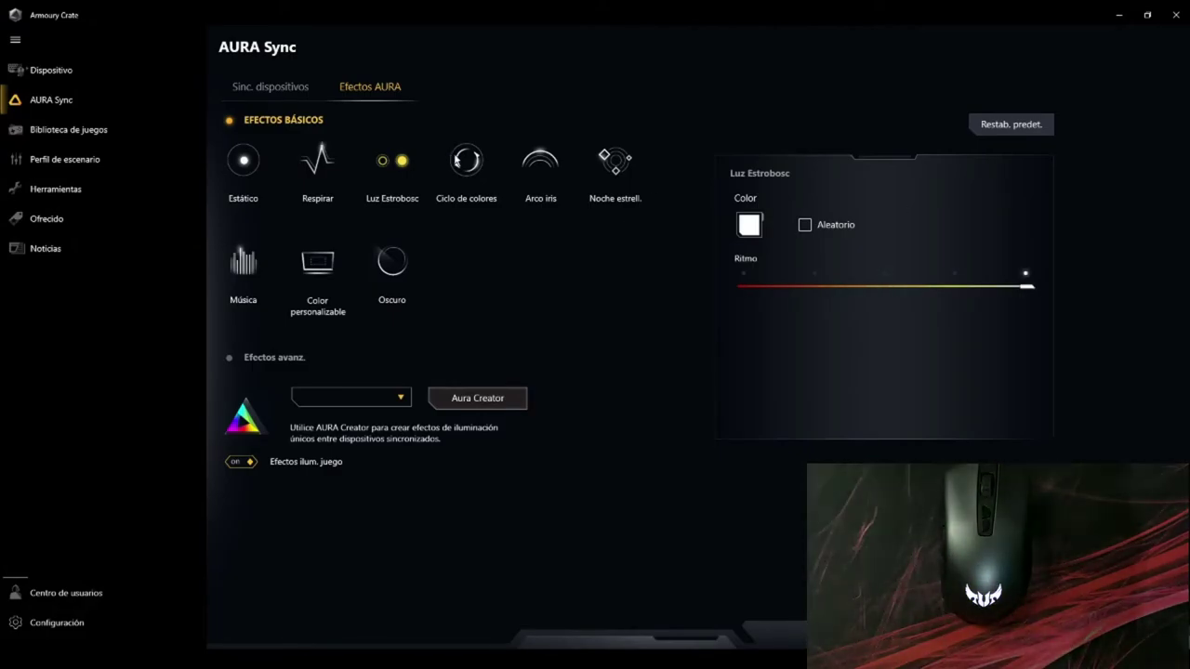
# - Try the Ciclo de colores effect, and apply Arco iris with its Ritmo at the maximum
pyautogui.click(468, 164)
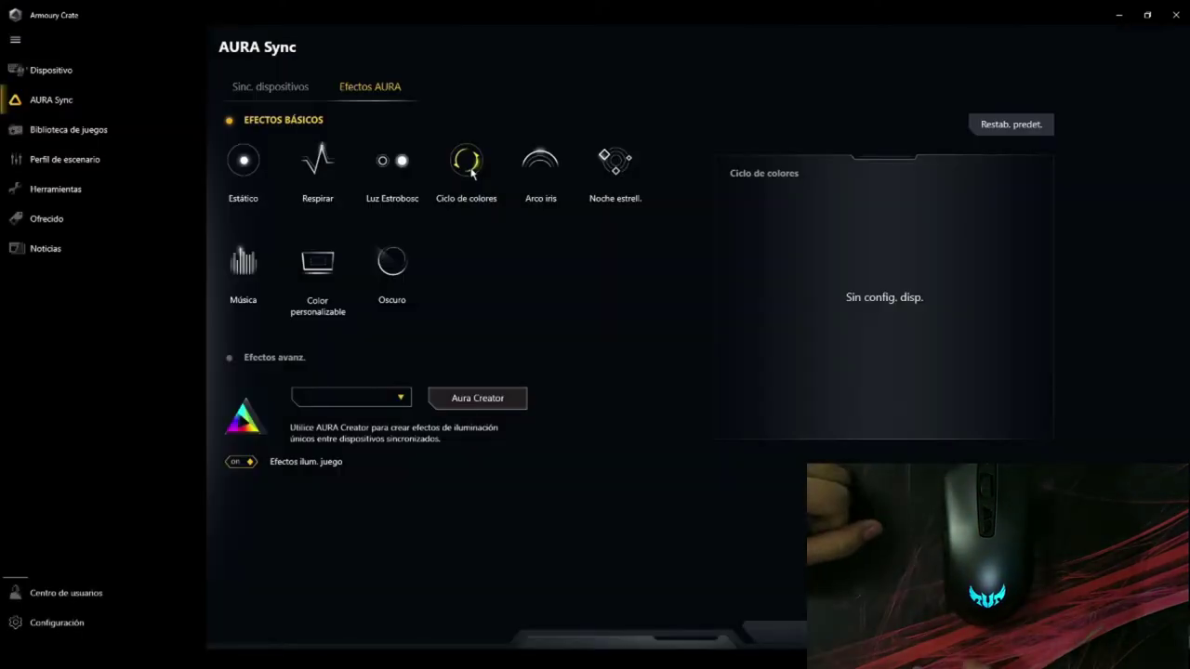
pyautogui.click(545, 172)
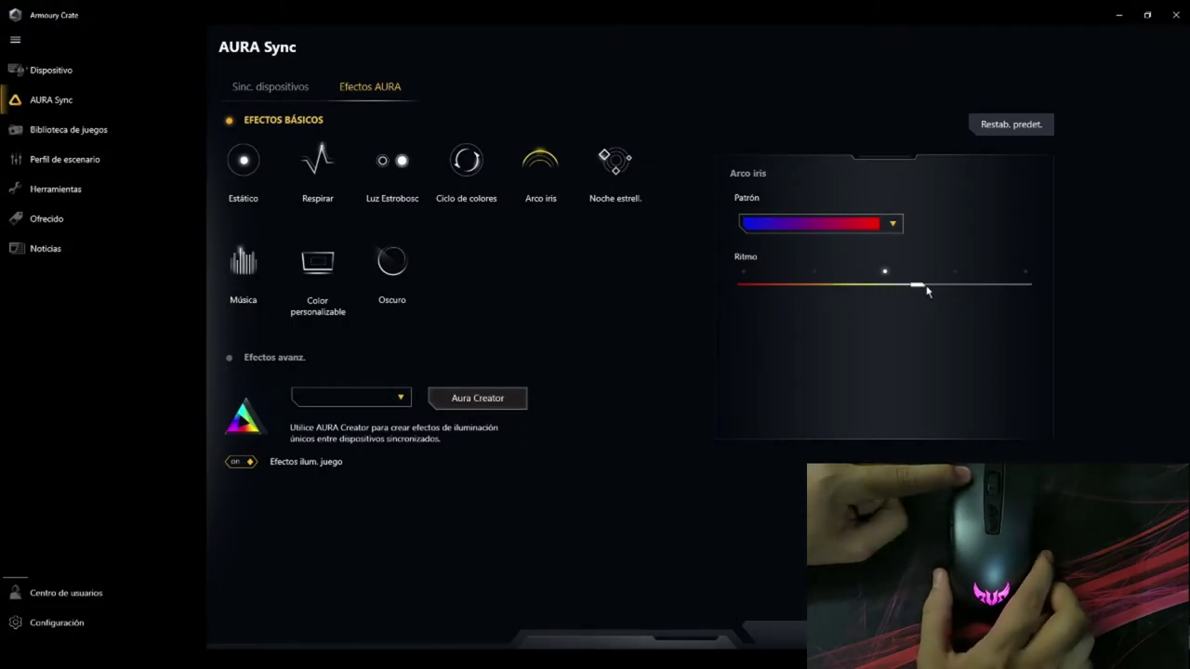
pyautogui.moveTo(926, 289); pyautogui.dragTo(1027, 285)
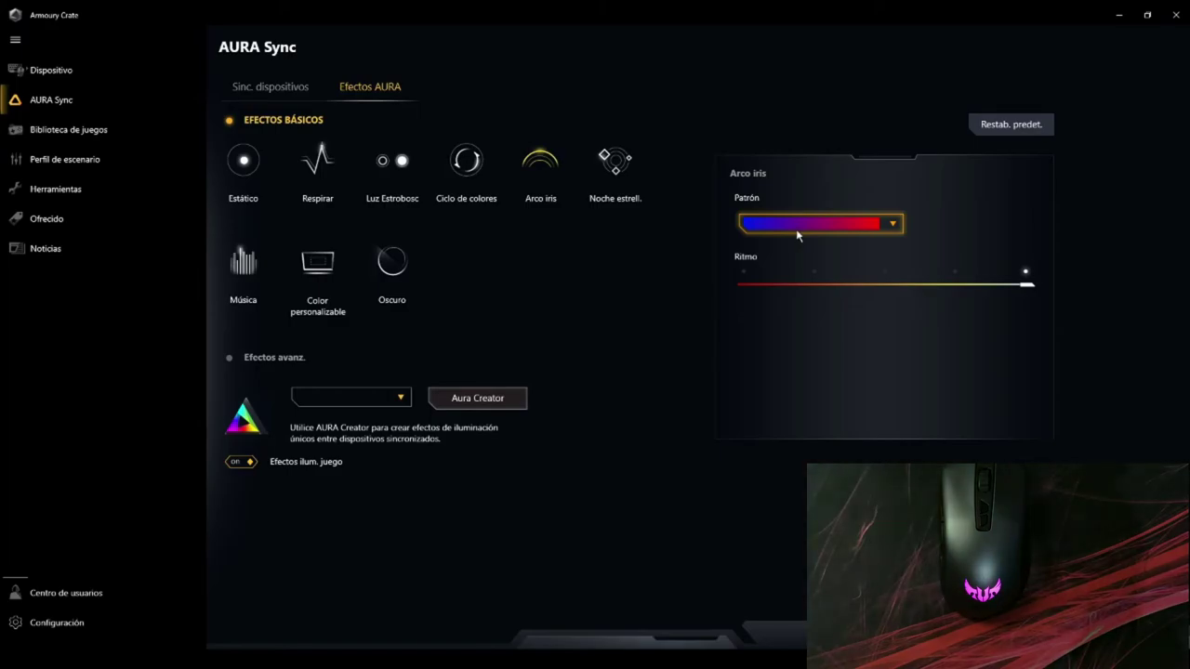
# - Try the Noche estrell., Música and Color personalizable effects, finishing with Oscuro
pyautogui.click(615, 162)
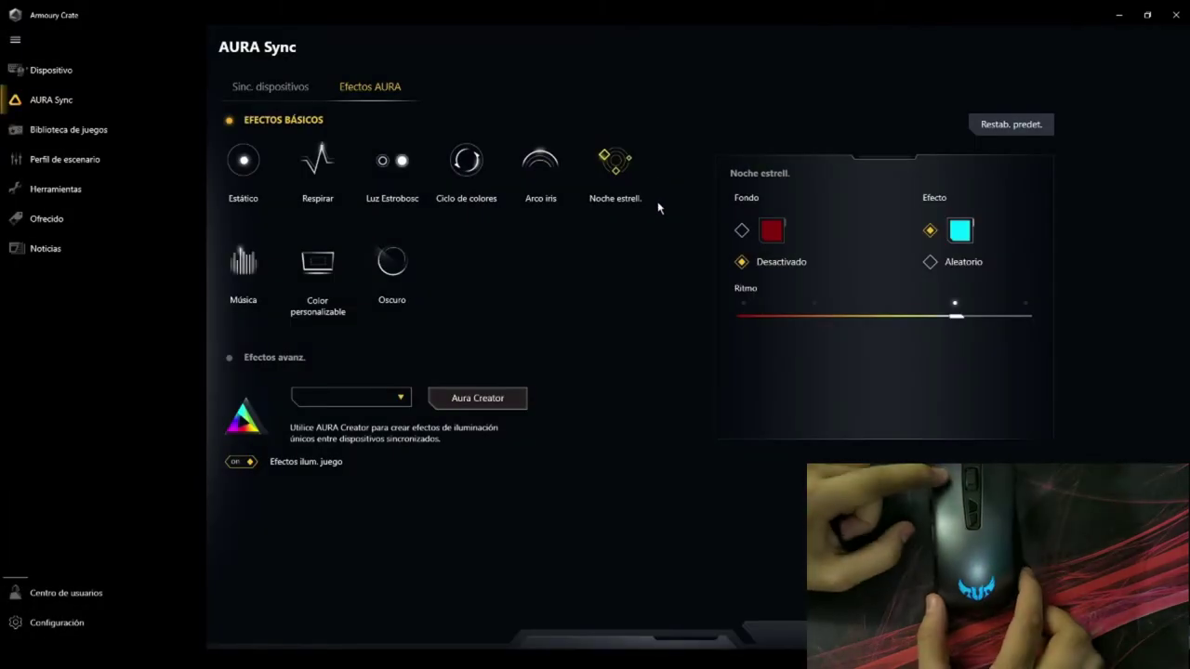
pyautogui.click(246, 275)
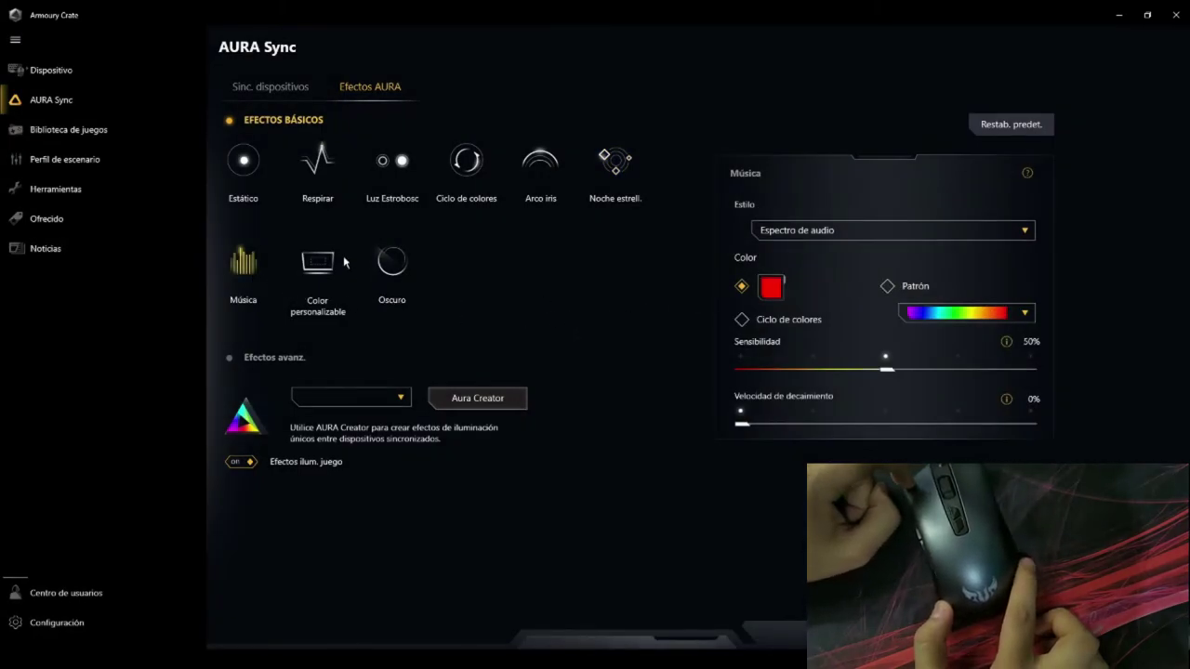
pyautogui.click(308, 271)
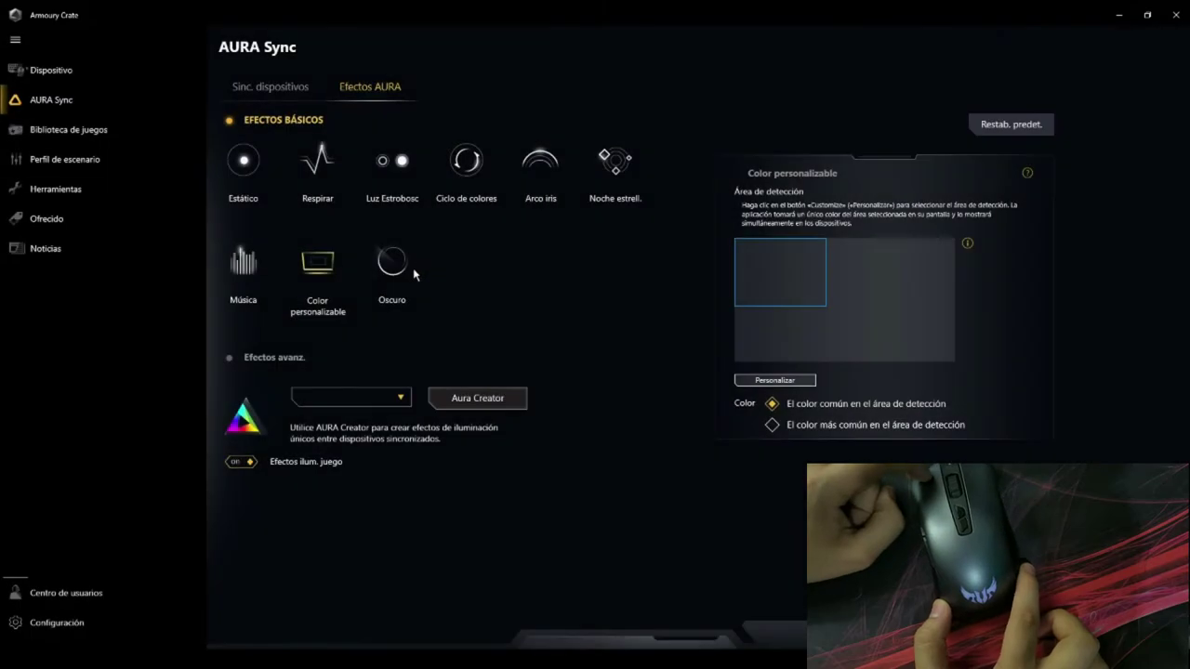
pyautogui.click(392, 271)
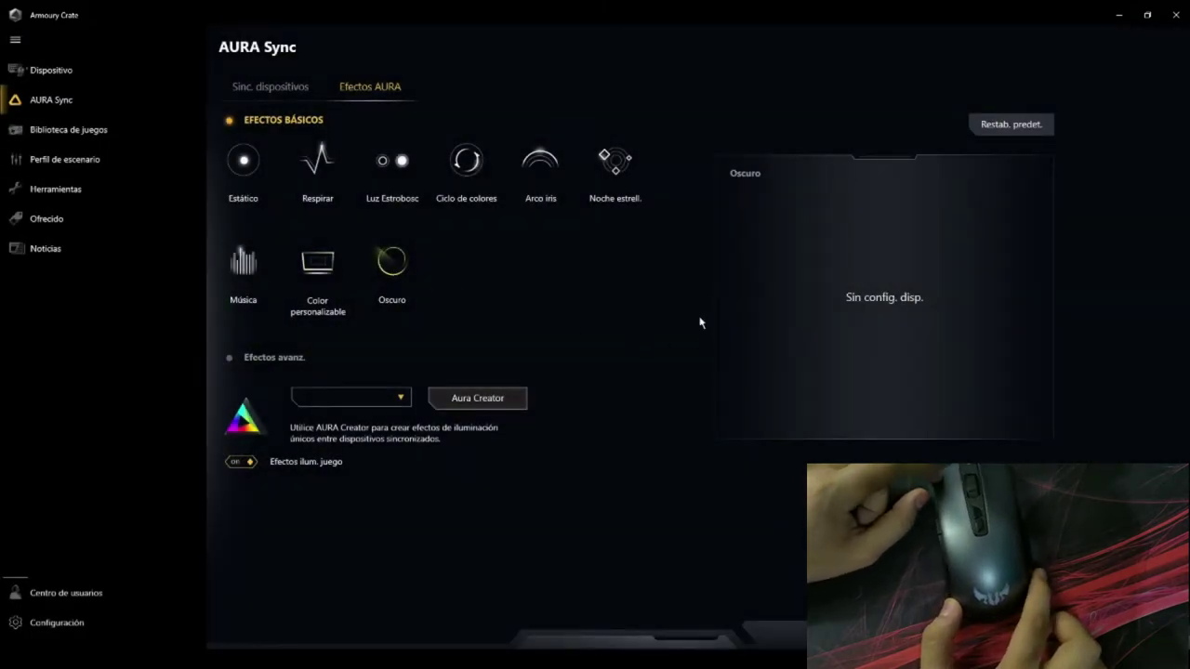
# - Apply the Luz Estrobosc effect, and set AURA synchronization to include only the TUF GAMING M3, leaving out Memoria
pyautogui.click(401, 178)
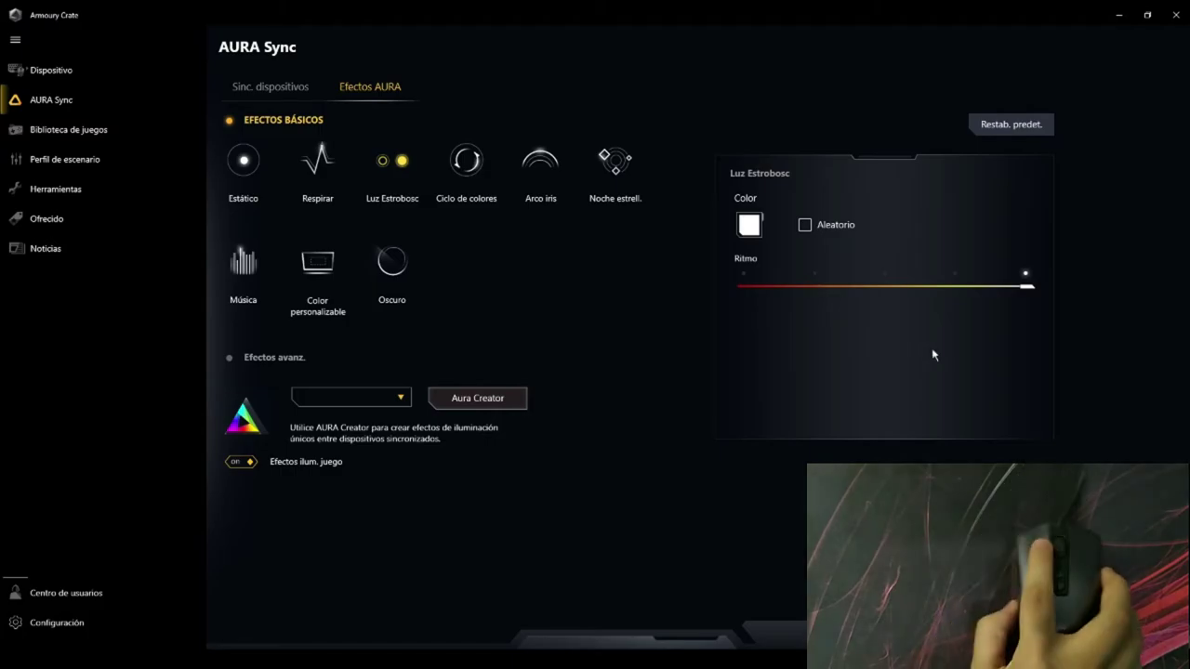
pyautogui.click(297, 86)
pyautogui.click(413, 182)
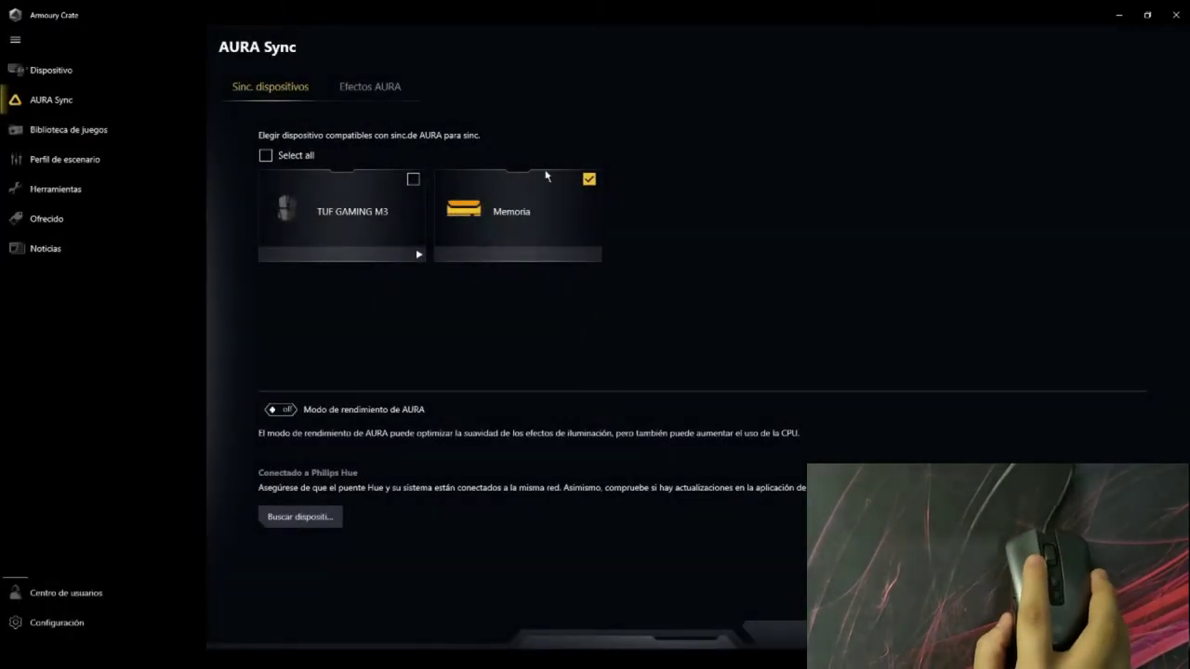
pyautogui.click(413, 180)
pyautogui.click(588, 177)
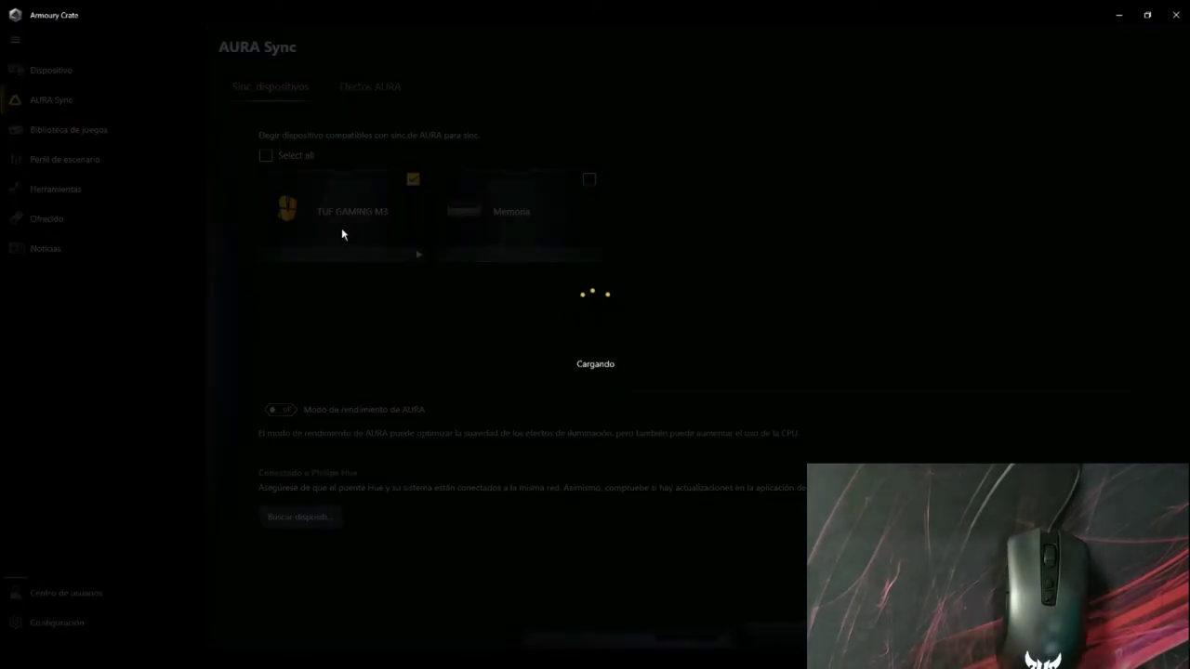
# - Apply the Ciclo de colores effect to the synced mouse, and restore the AURA effects to their default settings
pyautogui.click(343, 86)
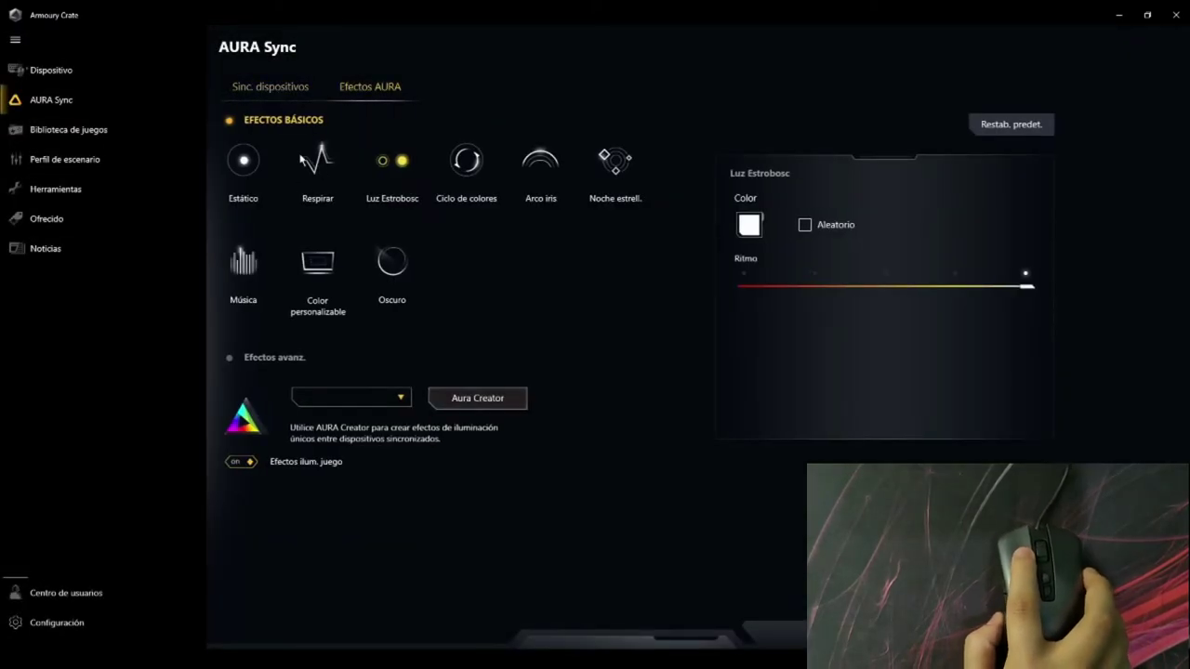
pyautogui.click(467, 164)
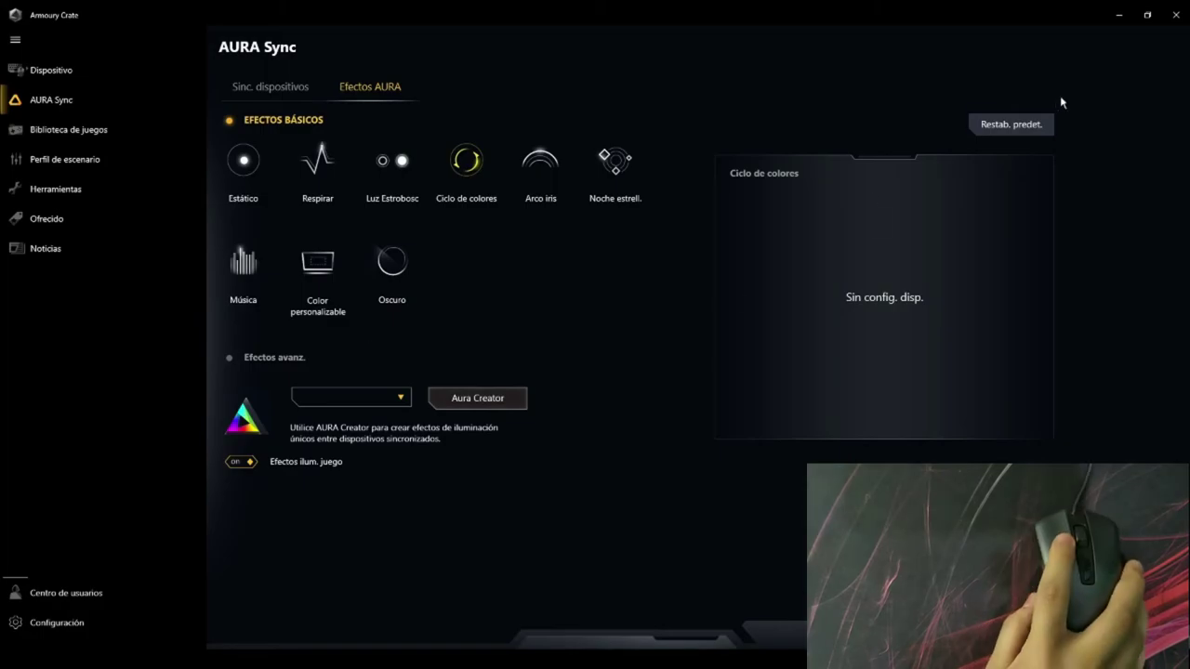
pyautogui.click(1012, 124)
pyautogui.click(590, 409)
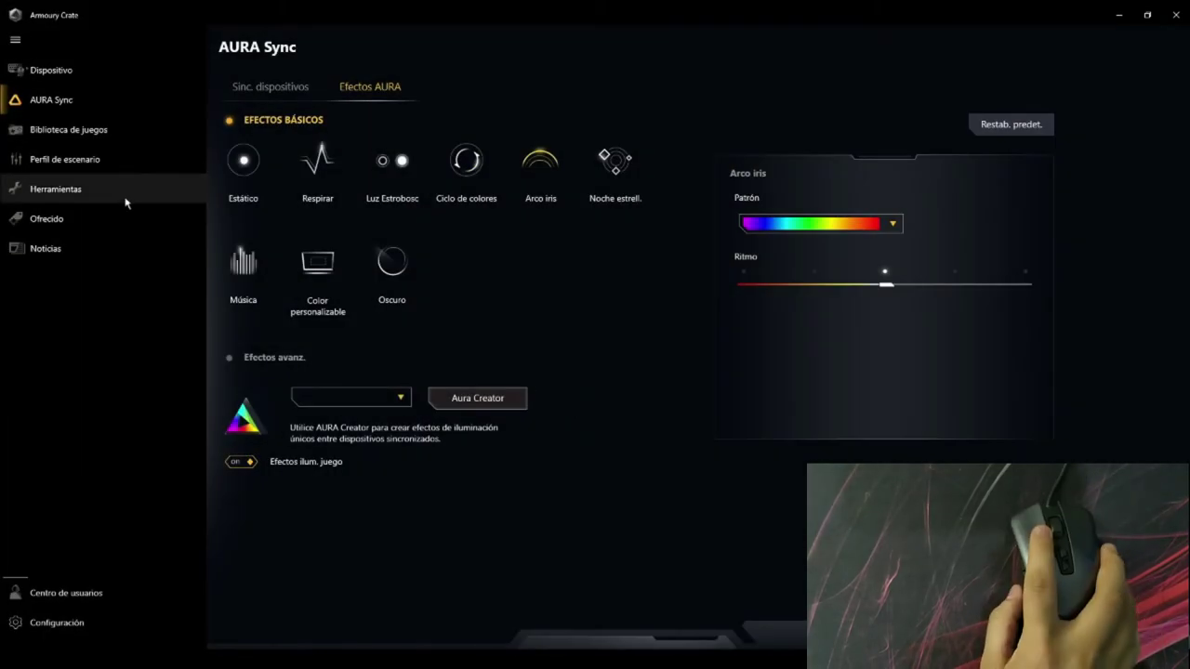
# - Check the AURA-synced devices, and inspect the play and profile options of the Fortnite entry in the game library
pyautogui.click(268, 87)
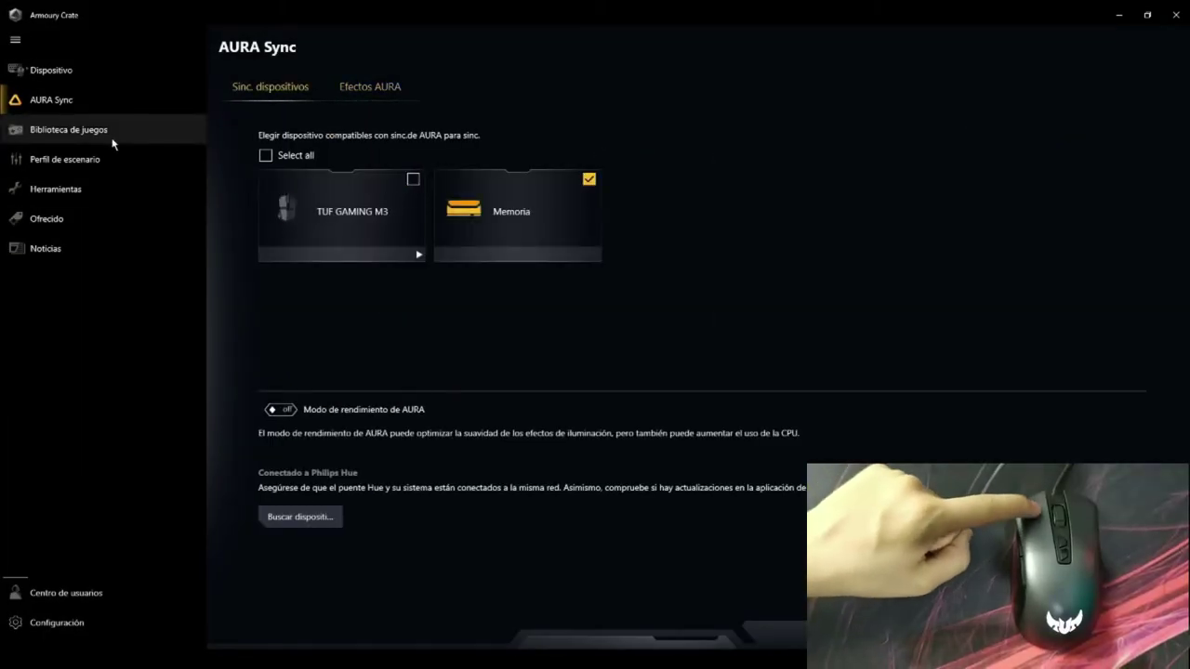
pyautogui.click(112, 138)
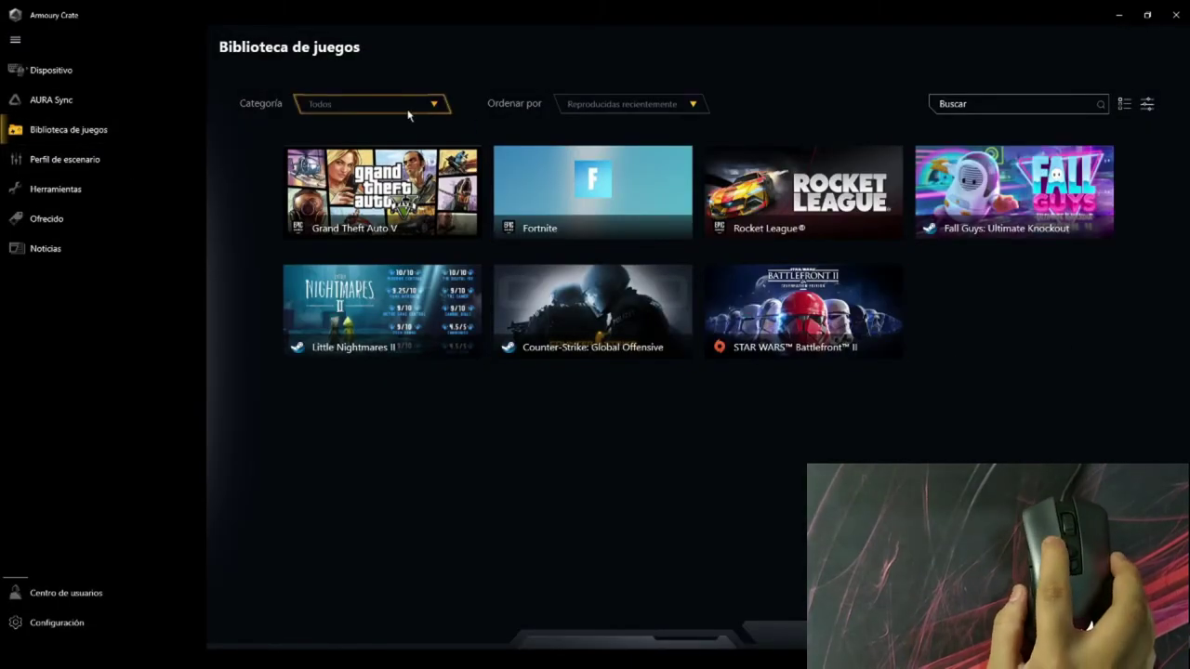
pyautogui.moveTo(588, 185)
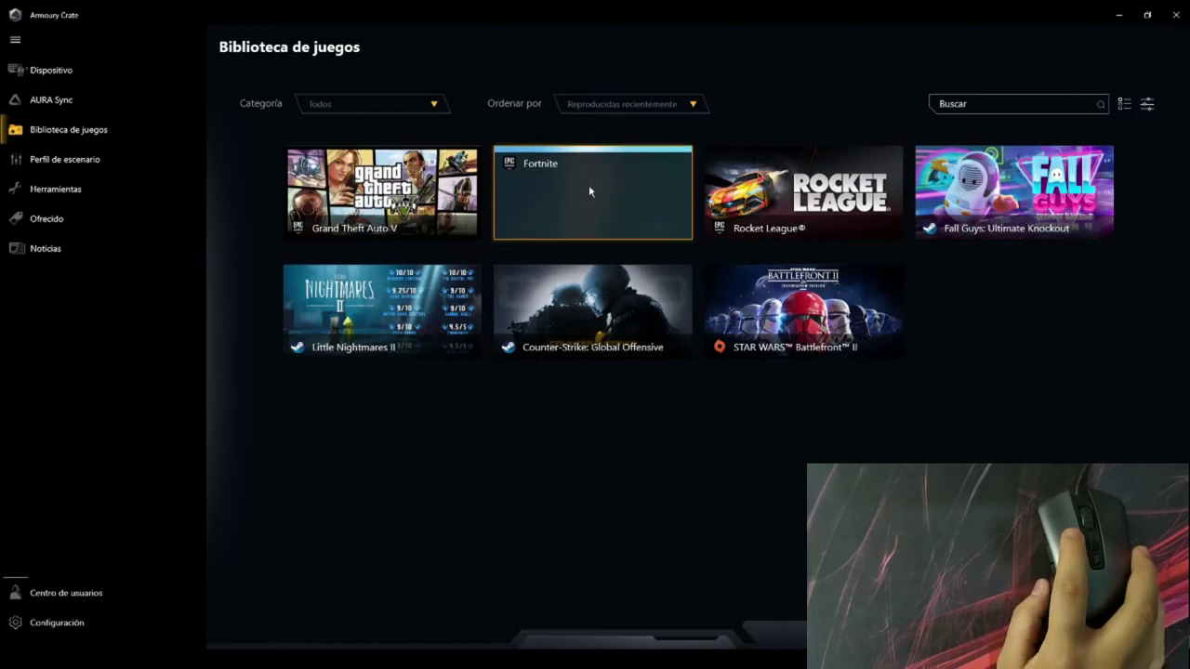
pyautogui.moveTo(628, 226); pyautogui.dragTo(464, 226)
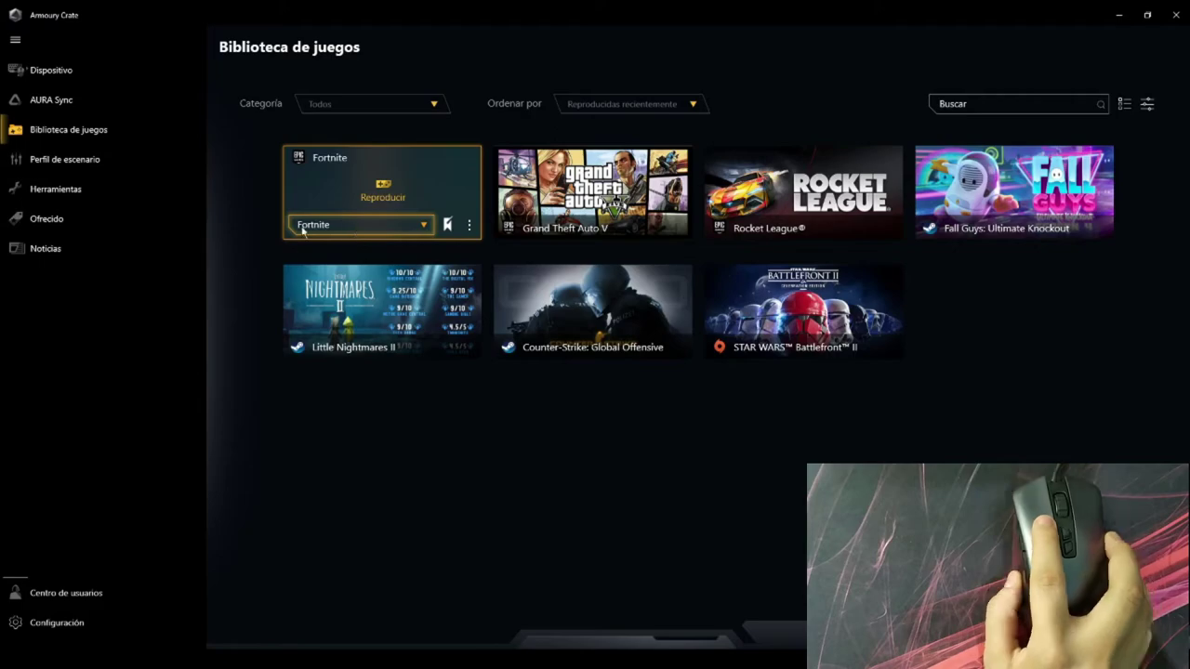
# - Create a new scenario profile in Perfil de escenario
pyautogui.click(121, 163)
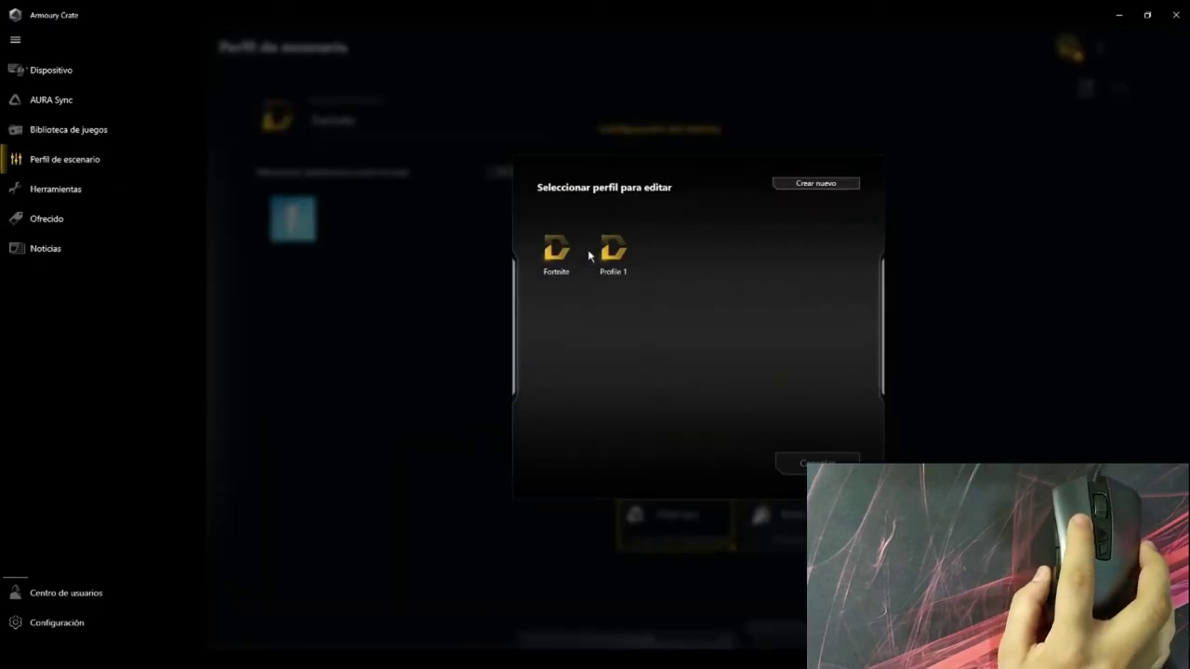
pyautogui.click(808, 184)
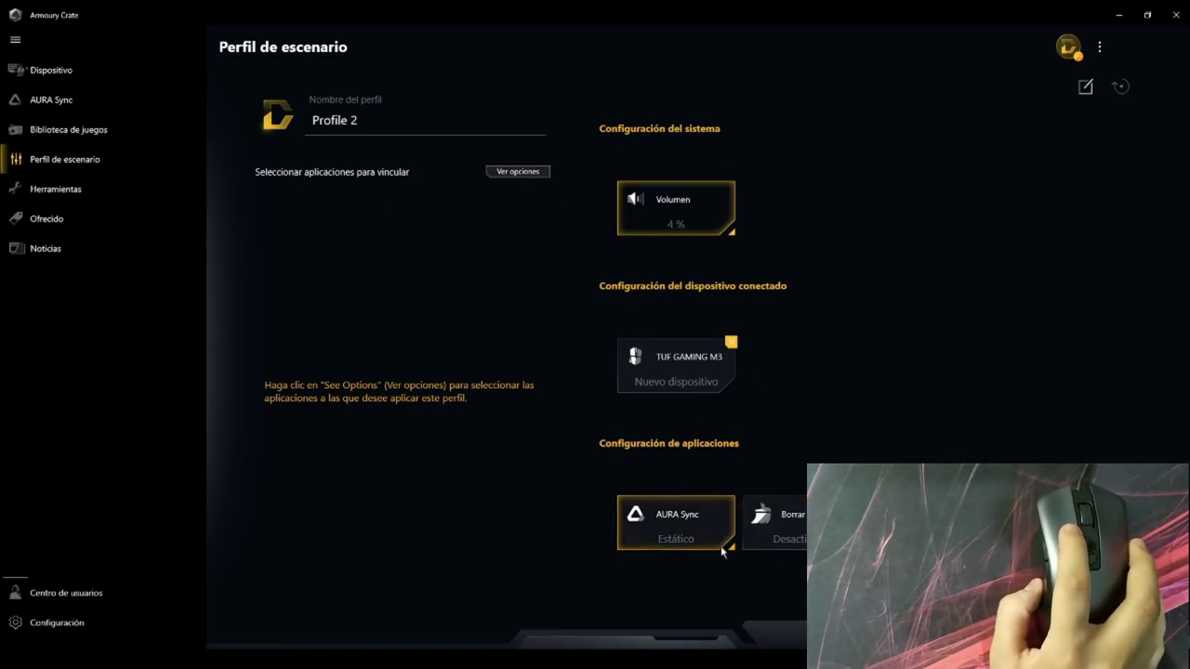
# - Review the driver tools, game offers and news pages, ending on the general configuration page
pyautogui.click(42, 189)
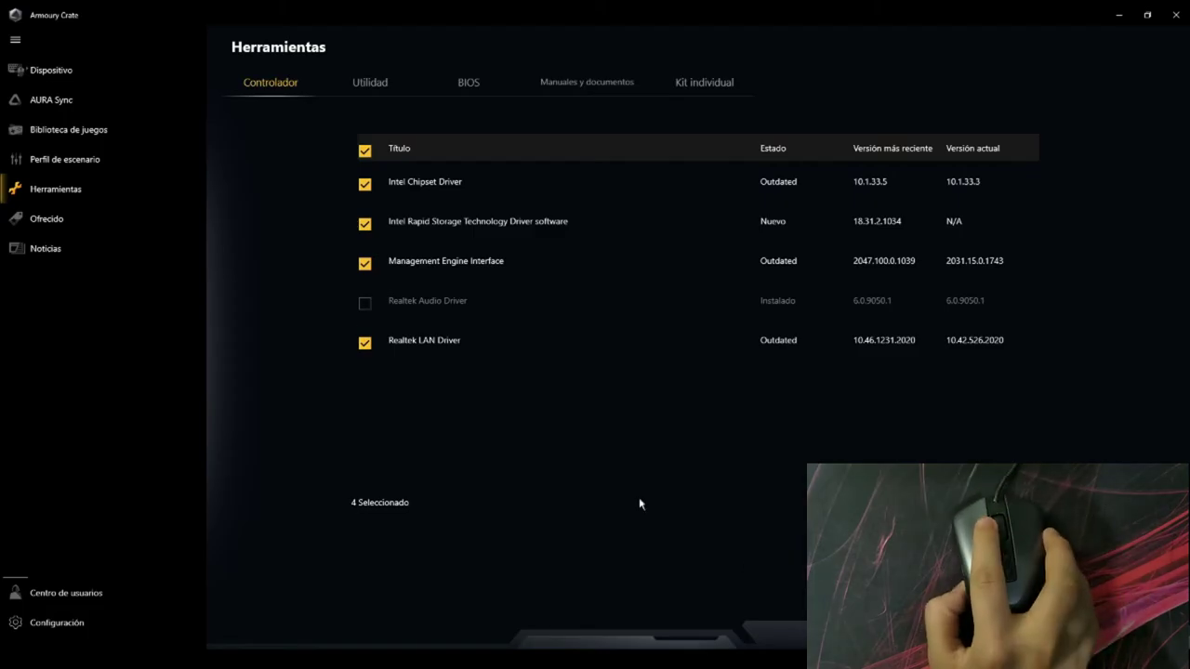
pyautogui.click(29, 219)
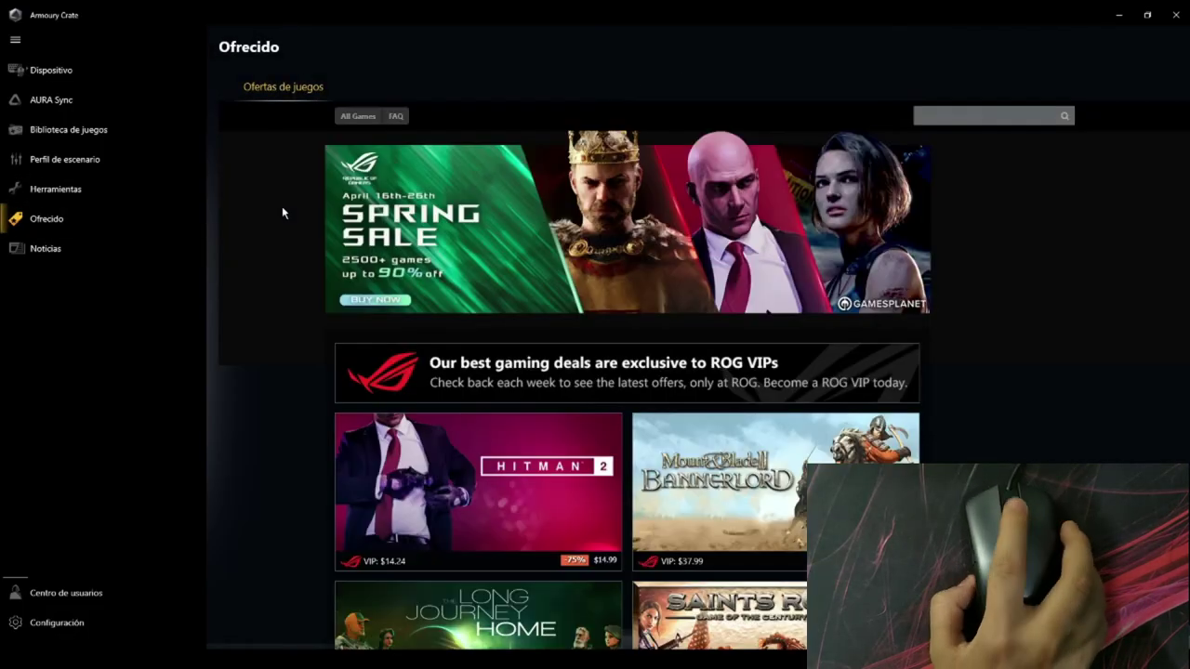
pyautogui.scroll(-15, 285, 210)
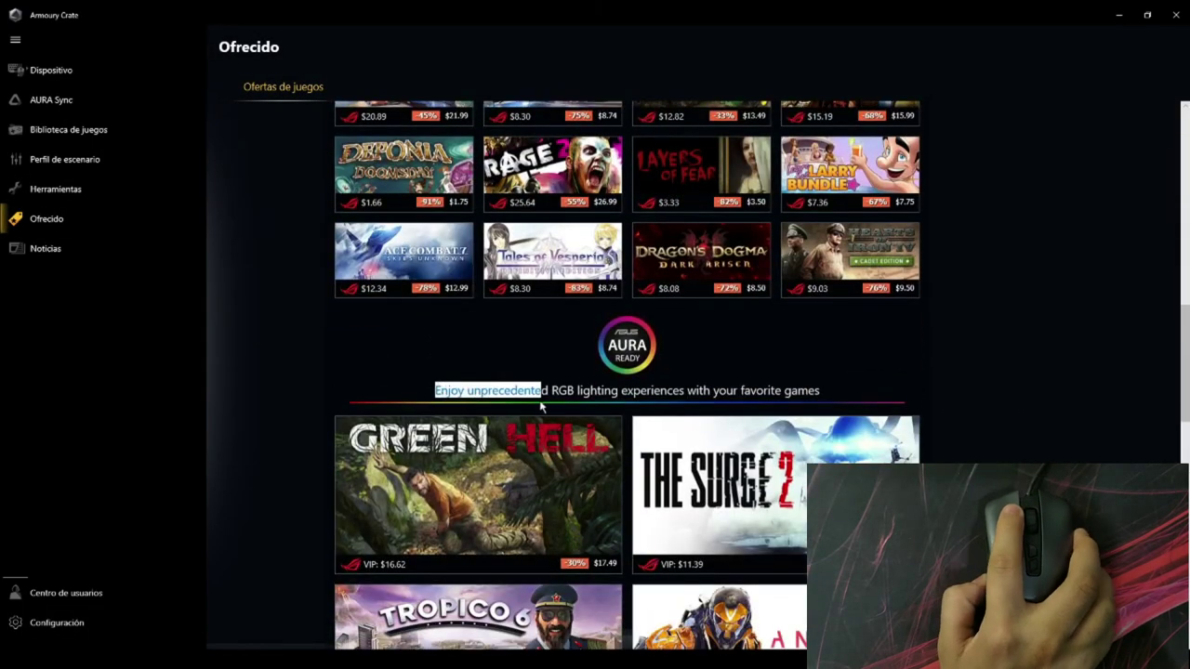
pyautogui.click(63, 251)
pyautogui.click(138, 622)
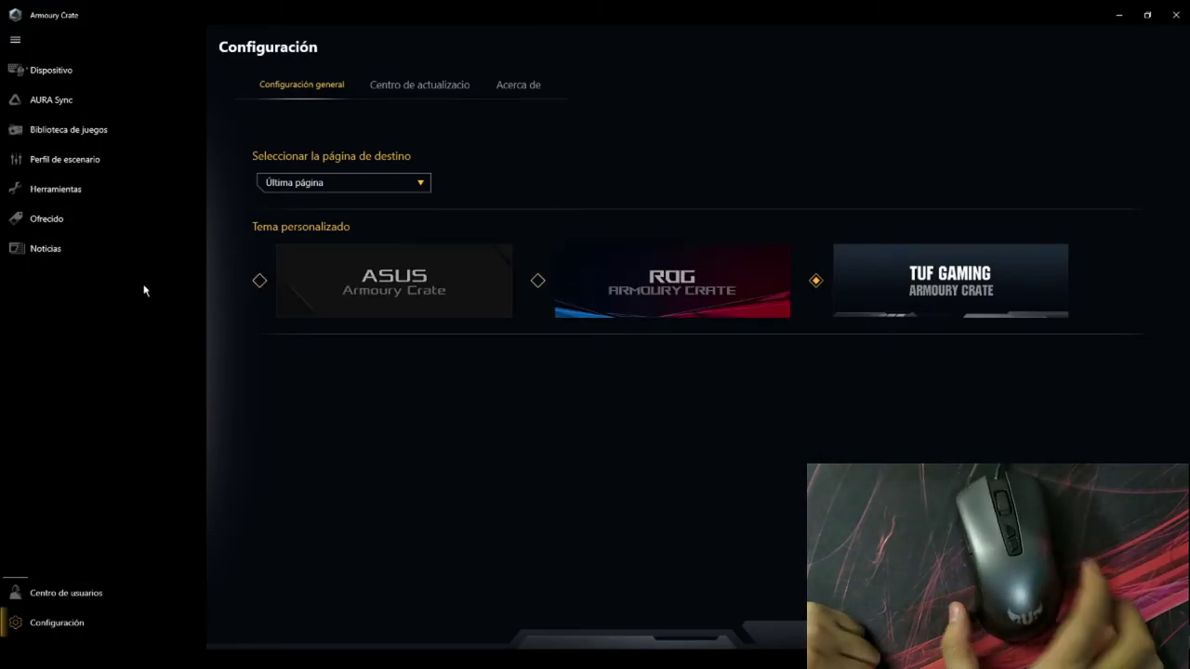
# - Open the macro editor and view the action types that can be inserted, without adding any to the macro
pyautogui.moveTo(94, 74)
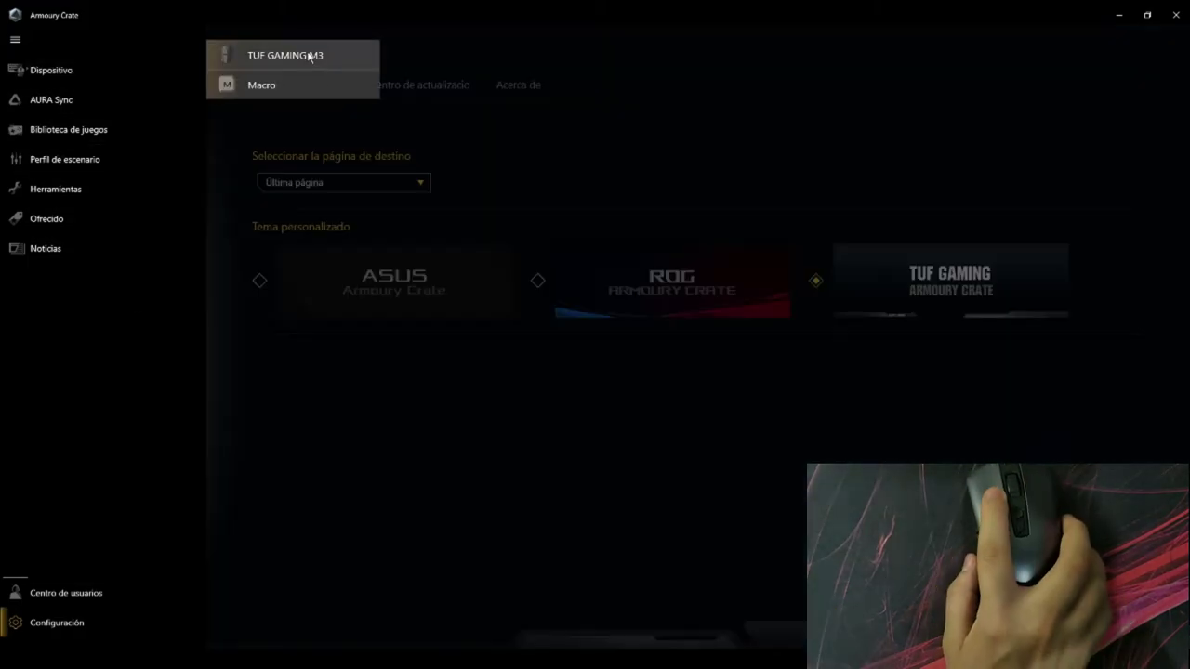
pyautogui.click(311, 53)
pyautogui.moveTo(203, 83)
pyautogui.click(279, 86)
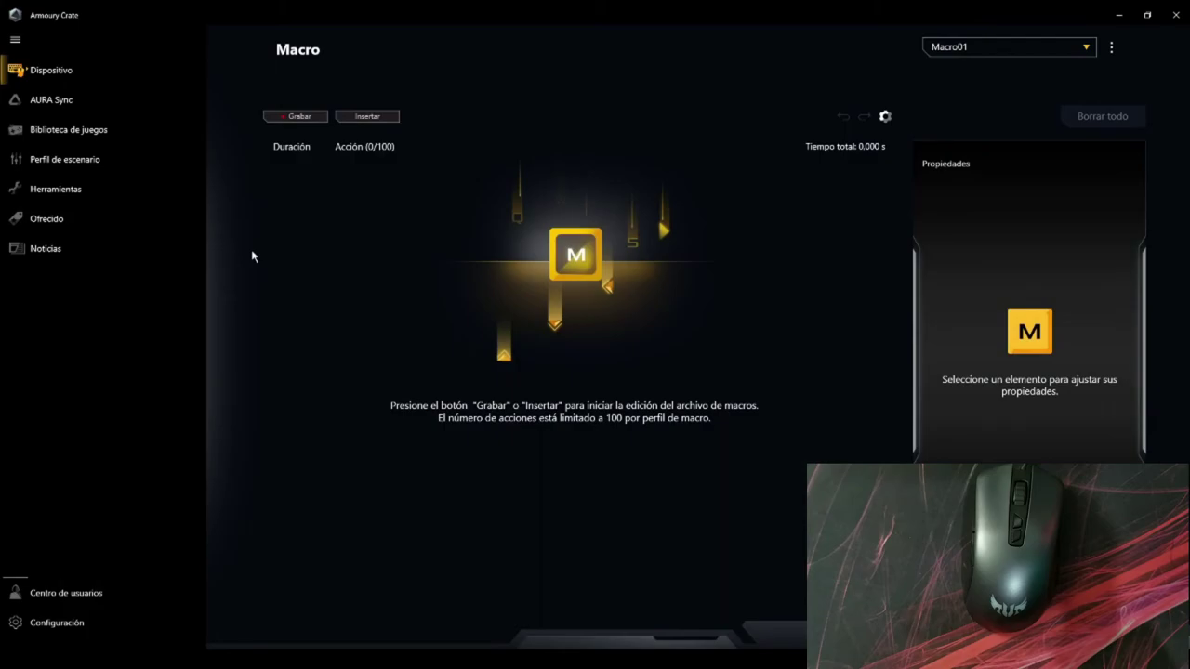
pyautogui.click(368, 117)
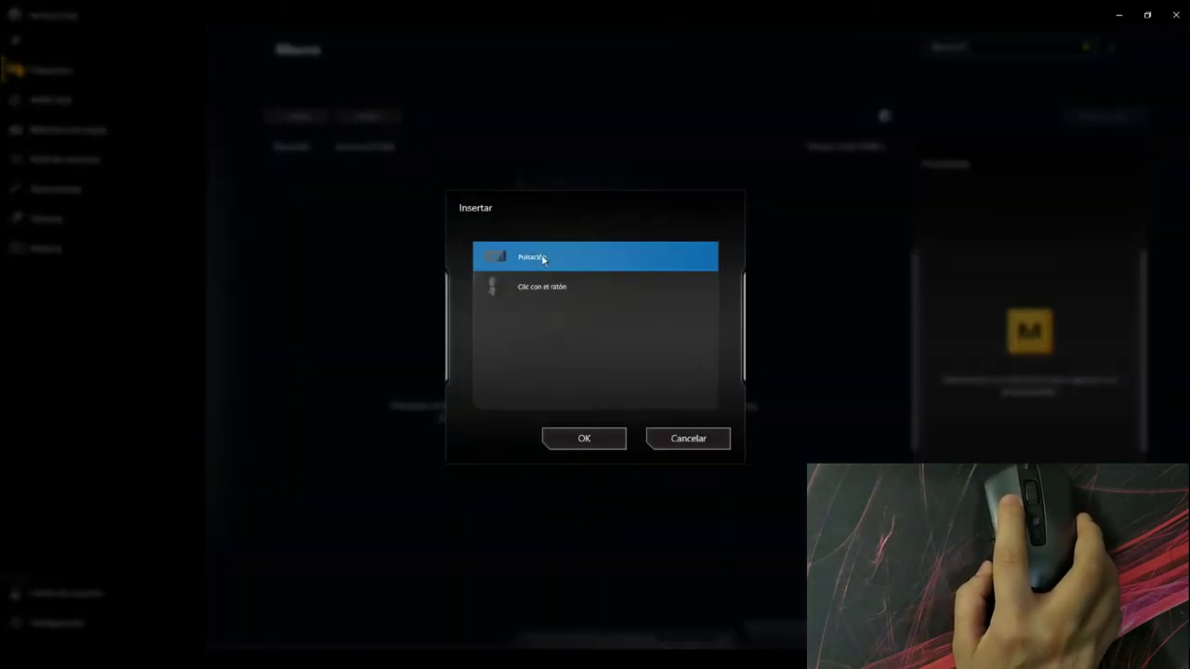
pyautogui.click(688, 440)
# - Return to the TUF GAMING M3 device page and open its list of integrated-memory and local-storage profiles
pyautogui.click(111, 77)
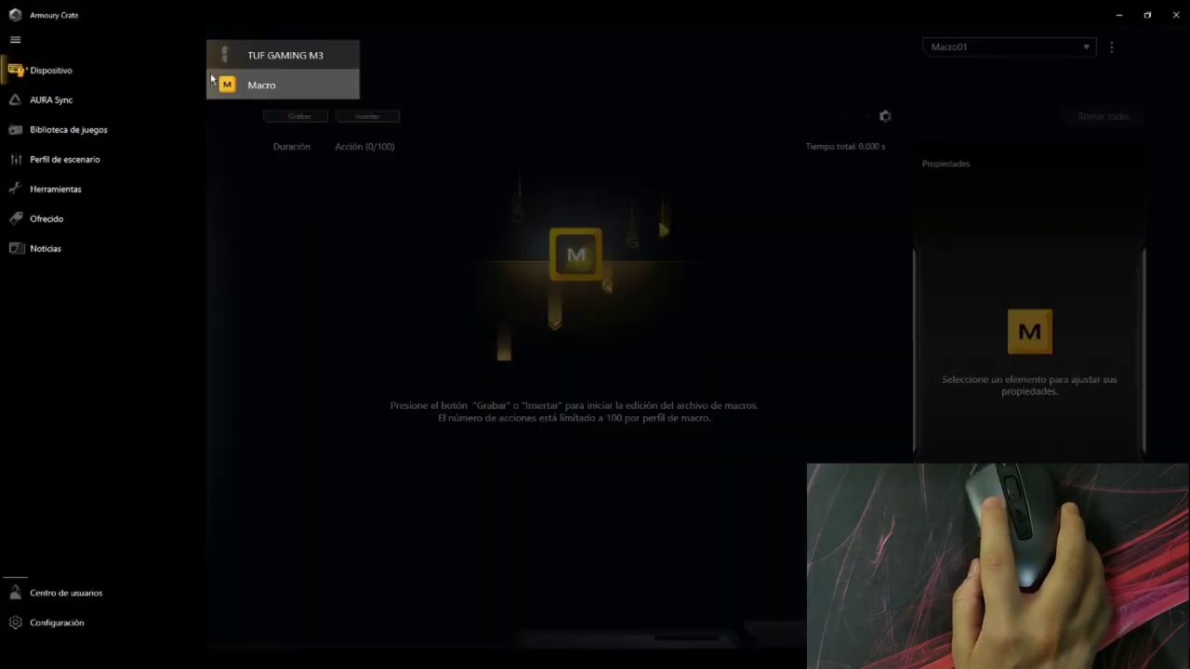
pyautogui.click(288, 55)
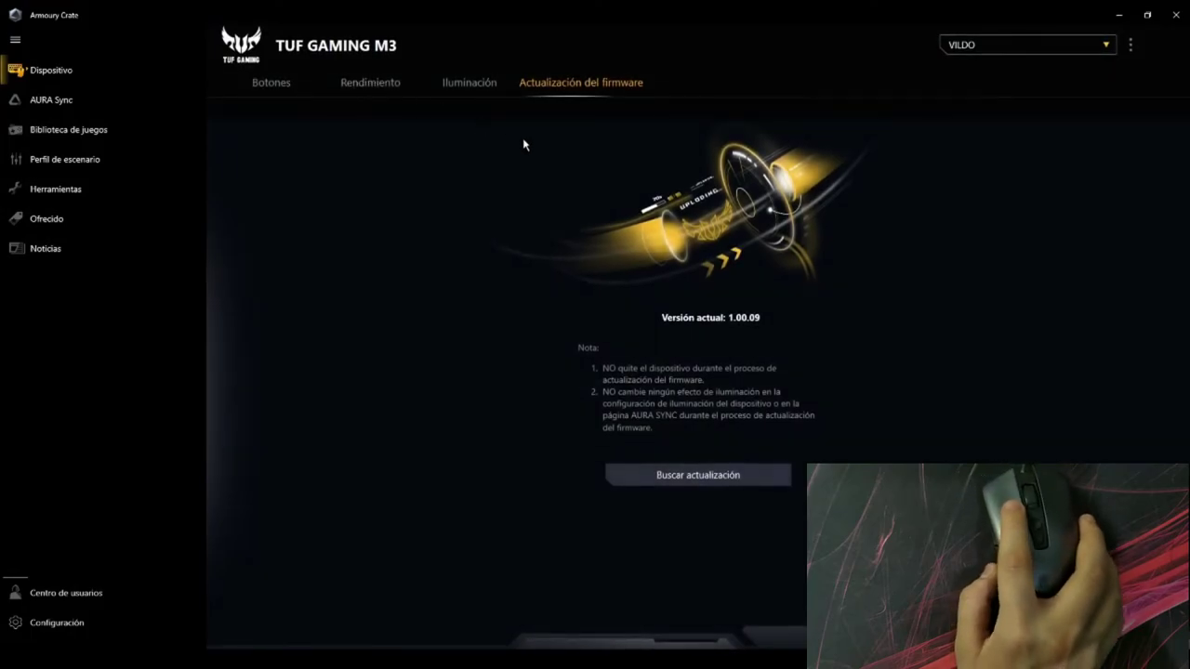
pyautogui.click(1013, 46)
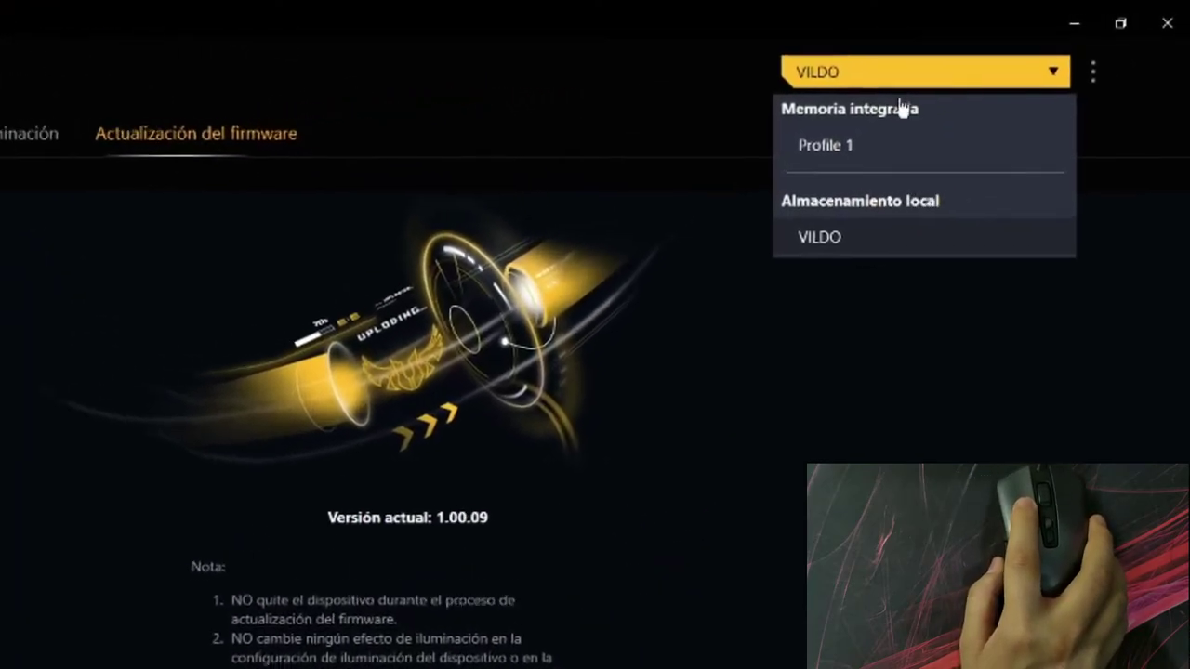